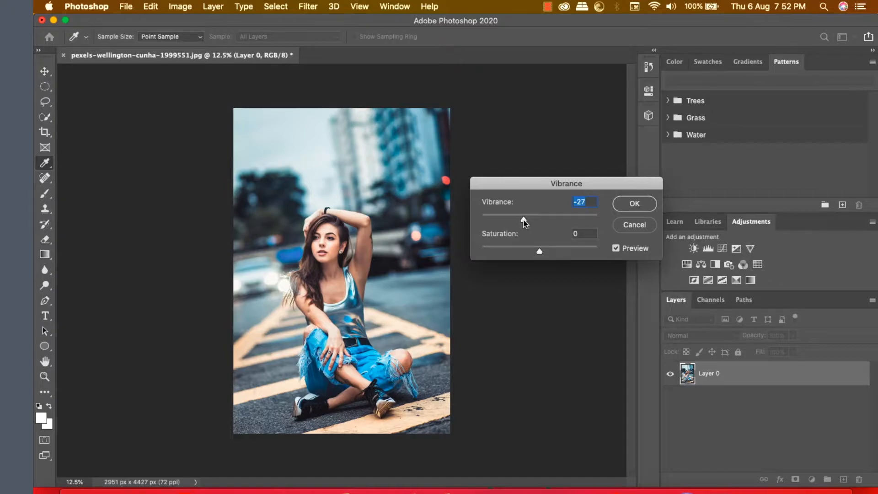
Apply a vibrance of -27 to the photo and duplicate Layer 0.
left_click(633, 204)
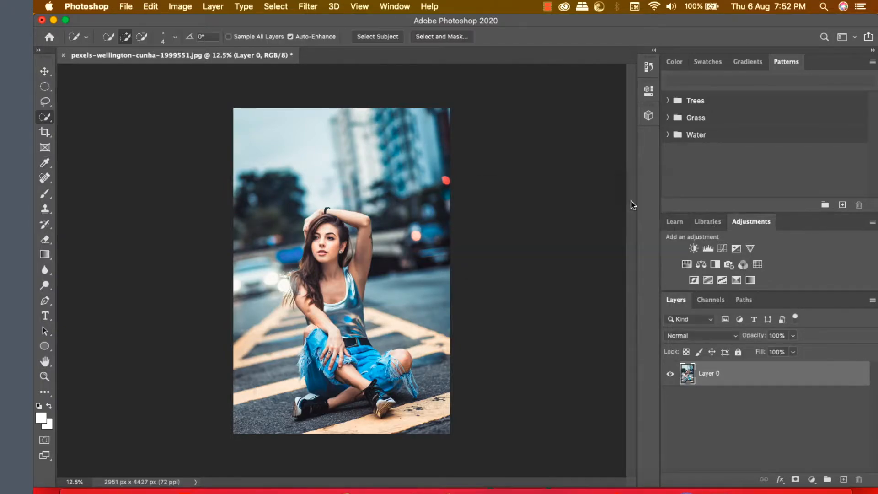
left_click_drag(730, 374, 844, 480)
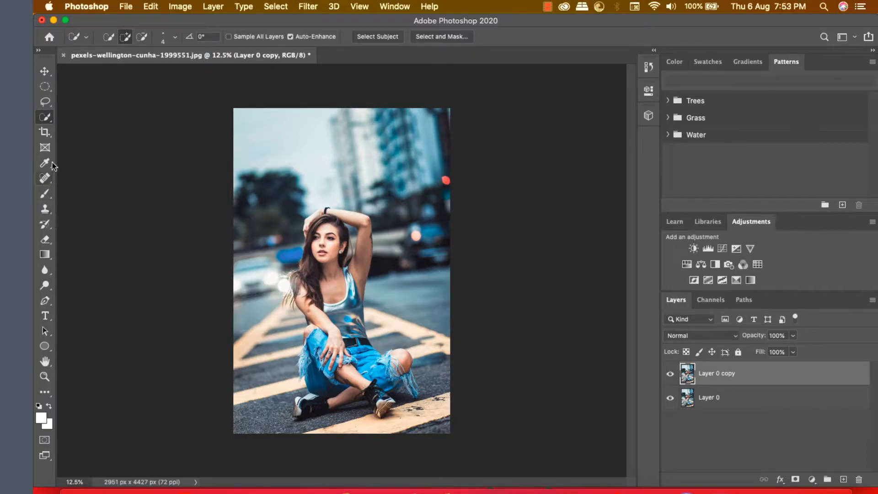
Select the seated woman from her hair down to her shoes using the Quick Selection tool with a 36 px brush.
left_click_drag(48, 121, 75, 122)
left_click(175, 37)
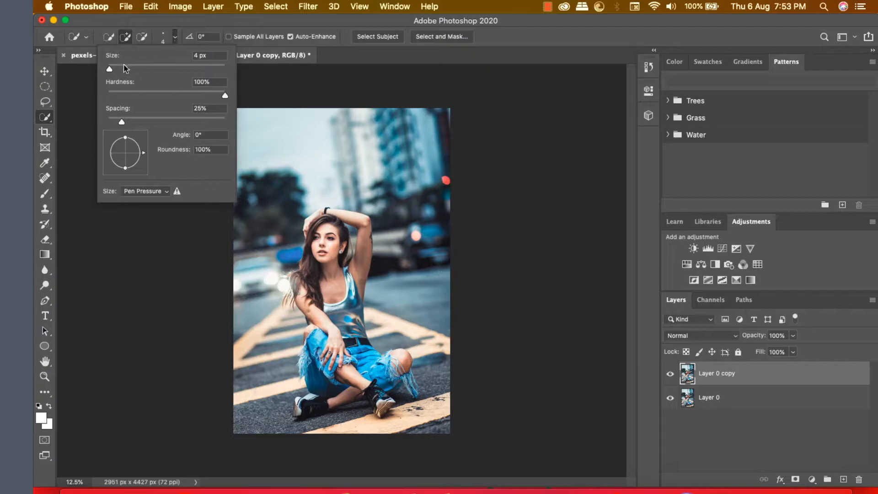
left_click_drag(109, 69, 127, 70)
key("super+plus")
key("super+plus")
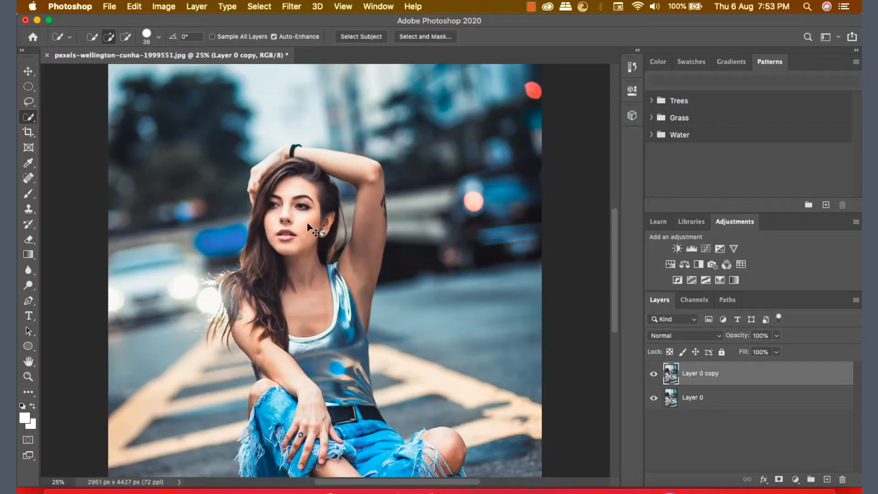
key("super+plus")
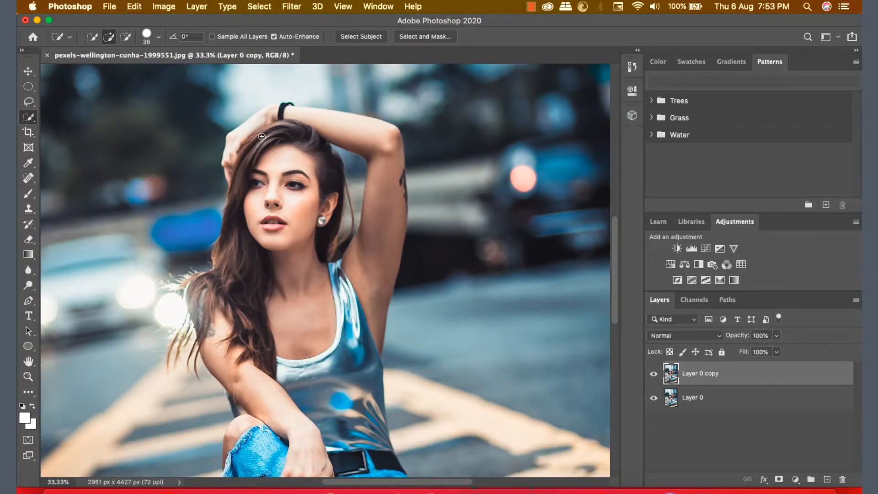
mouse_move(268, 128)
left_mouse_down()
mouse_move(294, 213)
mouse_move(343, 318)
mouse_move(366, 341)
mouse_move(383, 164)
mouse_move(242, 119)
mouse_move(212, 278)
mouse_move(372, 417)
left_mouse_up()
scroll(366, 415, "down", 5)
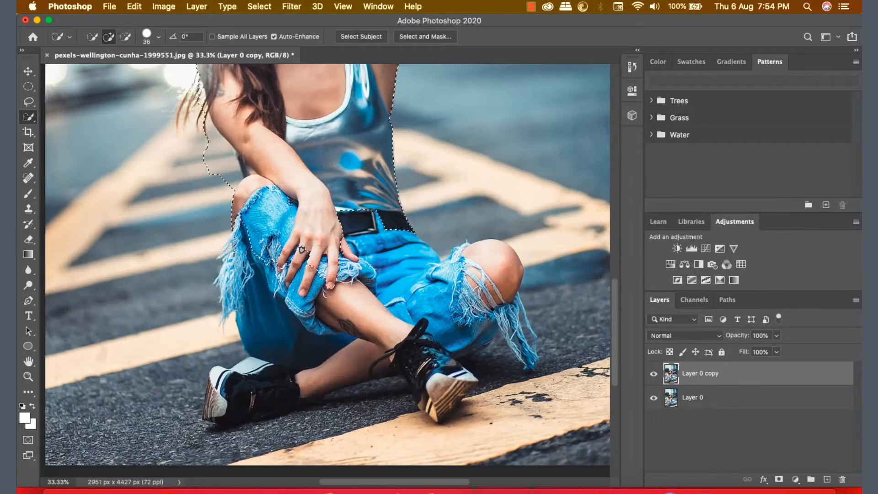
mouse_move(333, 292)
left_mouse_down()
mouse_move(390, 343)
mouse_move(396, 274)
mouse_move(383, 211)
left_mouse_up()
Check the whole selection of the woman as a Quick Mask overlay, and return to standard mode.
key("super+minus")
key("super+minus")
scroll(384, 208, "up", 3)
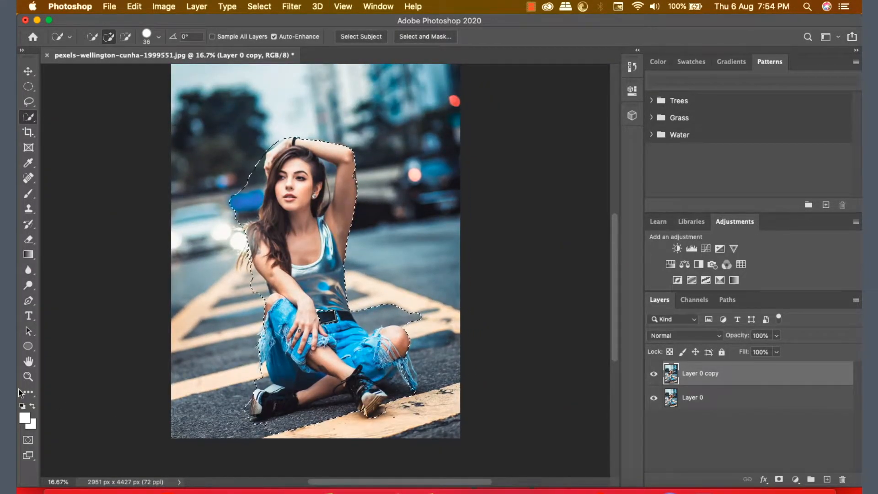
left_click(28, 440)
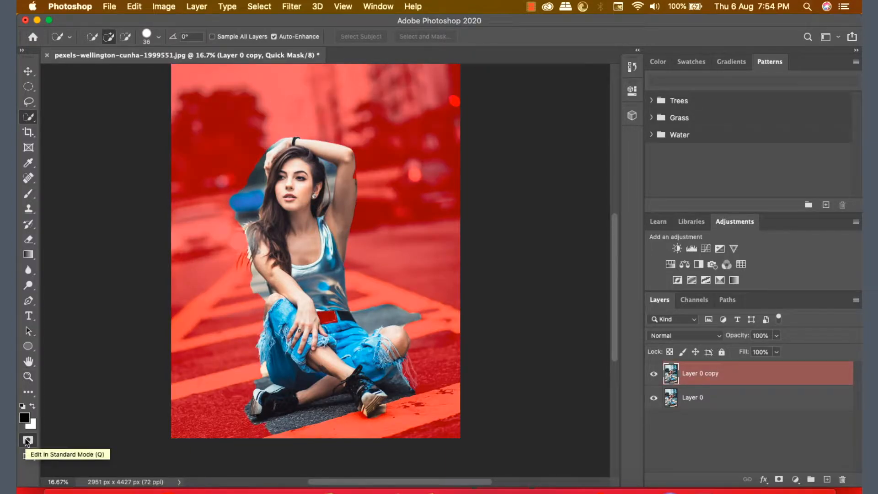
left_click(28, 440)
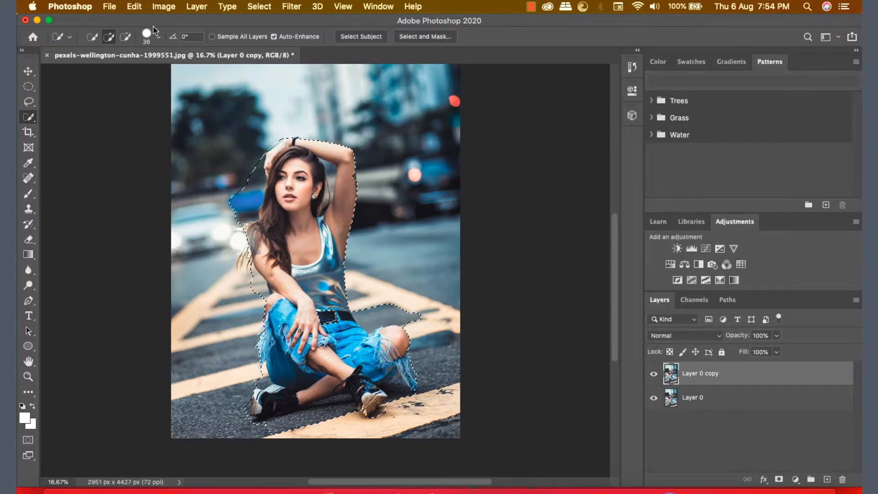
Subtract the background beside the hair and bent arm and the road patch above the bare knee from the selection.
left_click(126, 38)
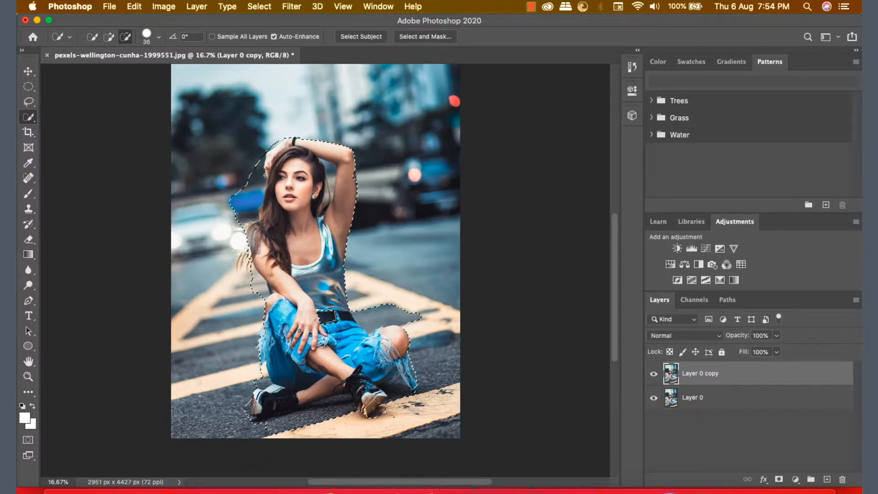
key("super+plus")
key("super+plus")
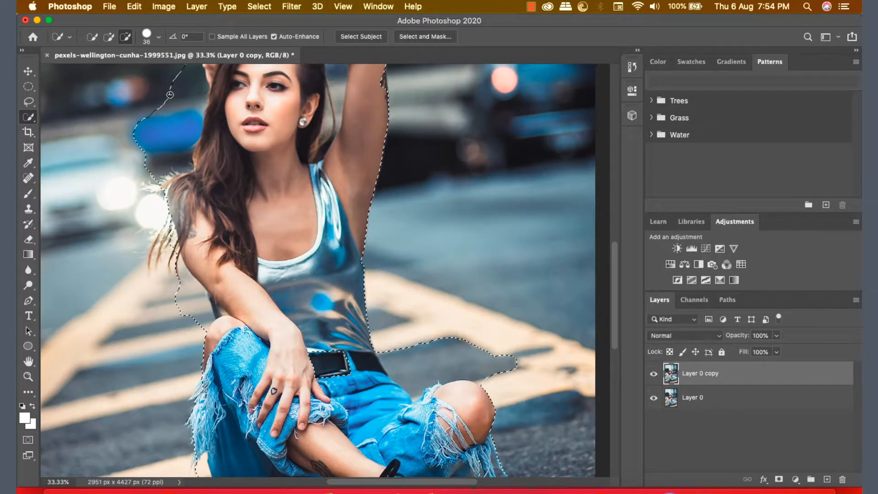
mouse_move(179, 70)
left_mouse_down()
mouse_move(168, 125)
mouse_move(136, 140)
mouse_move(135, 129)
mouse_move(146, 246)
mouse_move(202, 318)
left_mouse_up()
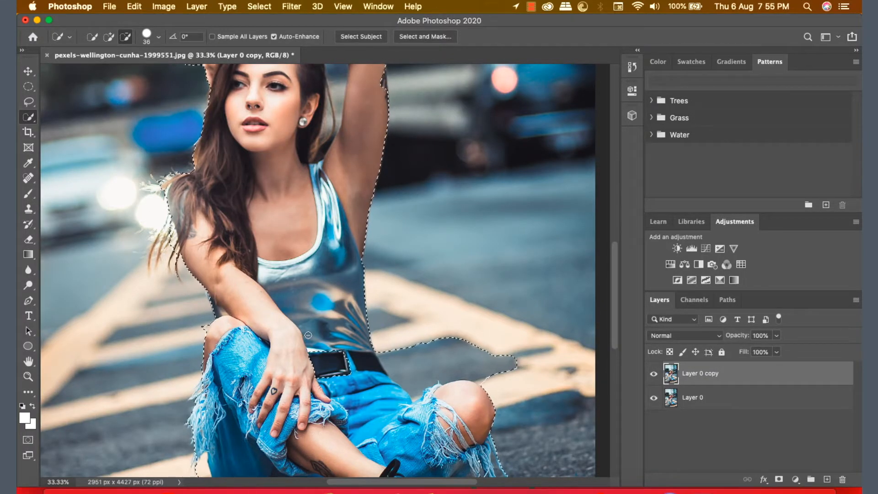
mouse_move(476, 357)
left_mouse_down()
mouse_move(500, 368)
mouse_move(518, 363)
left_mouse_up()
scroll(512, 339, "down", 3)
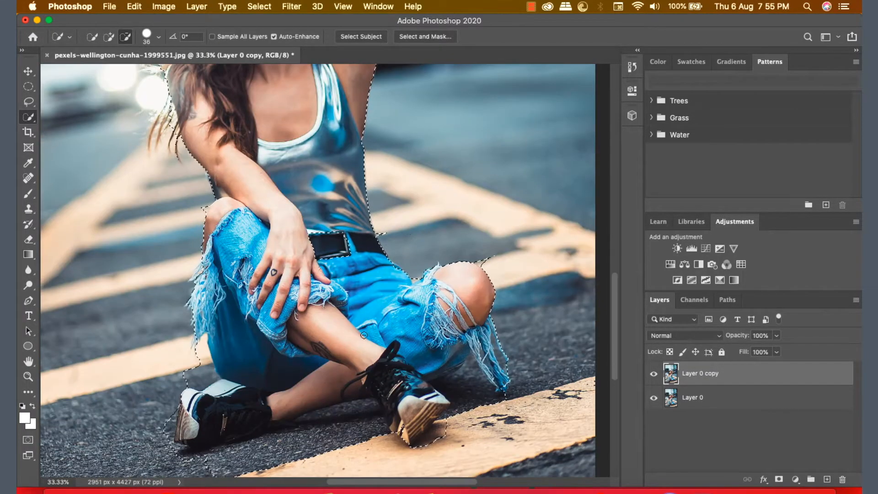
Inspect the trimmed selection's edges in Quick Mask mode, and return to the marching-ants view.
scroll(411, 320, "up", 5)
left_click(28, 440)
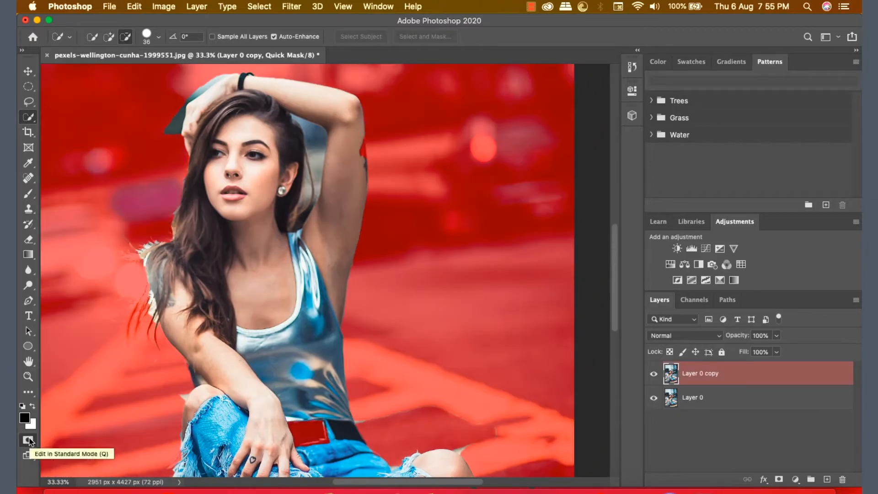
key("super+0")
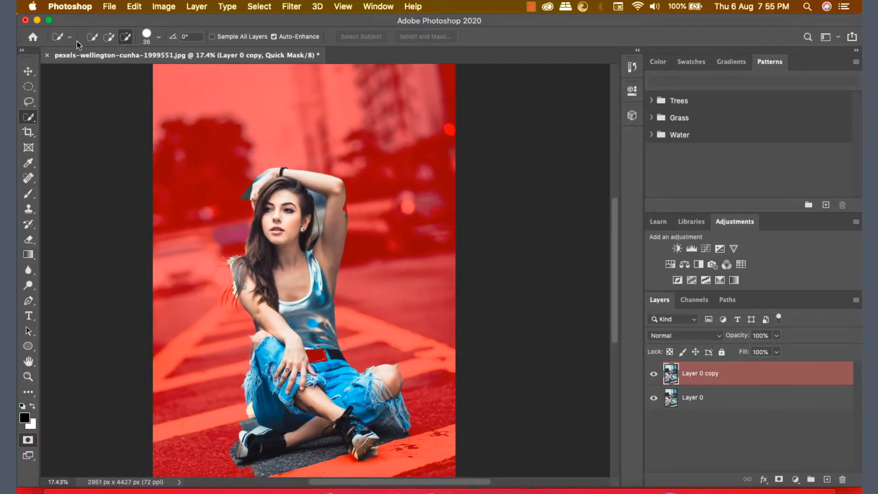
key("q")
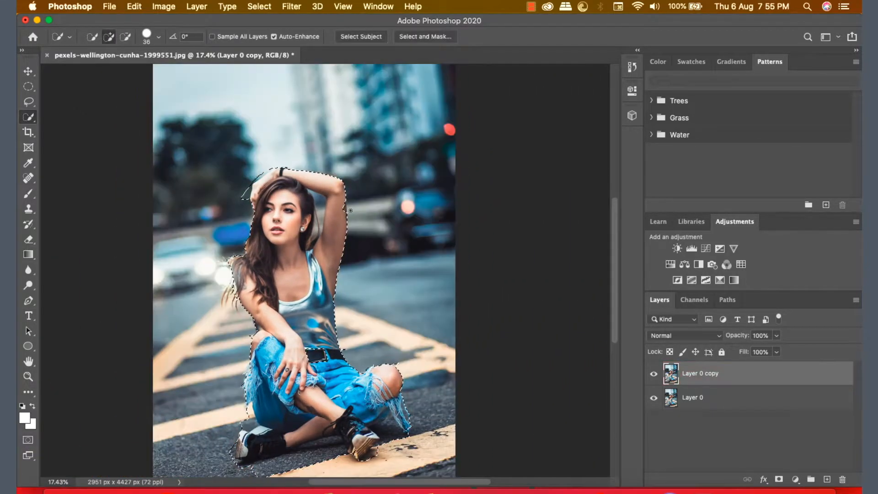
left_click(29, 440)
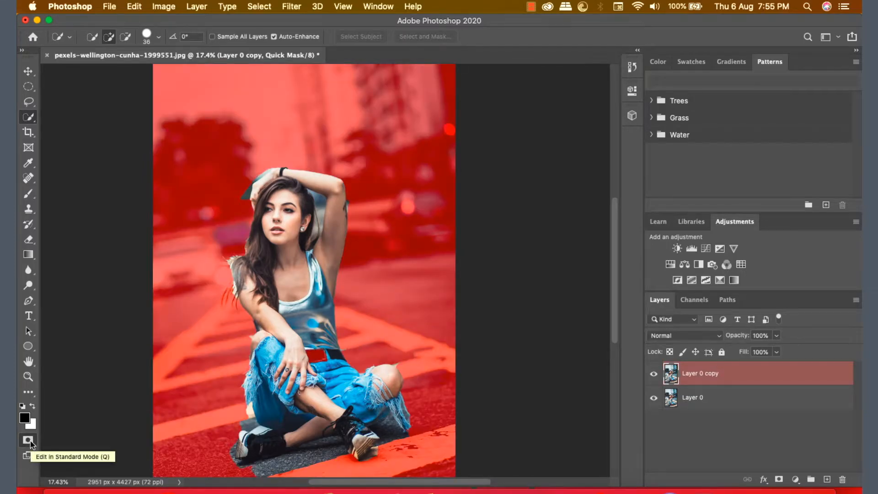
left_click(29, 440)
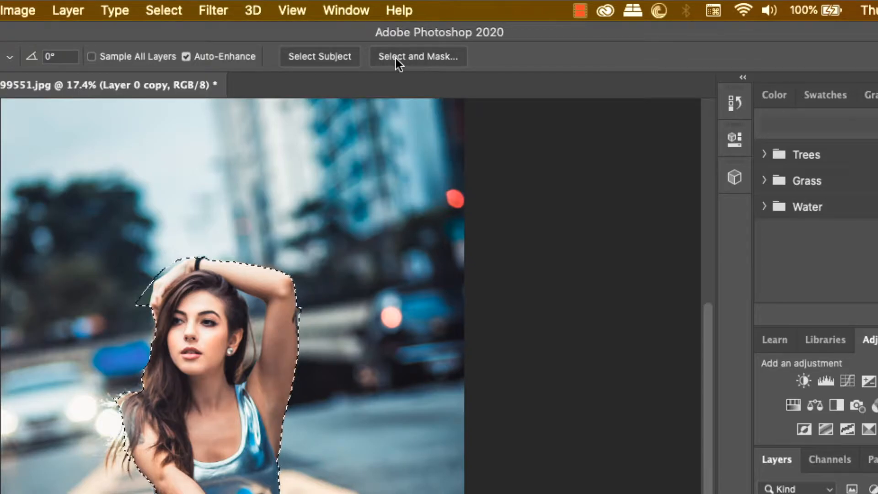
Open Select and Mask for the selection and set the Brush tool to subtract with a smaller brush size.
left_click(419, 57)
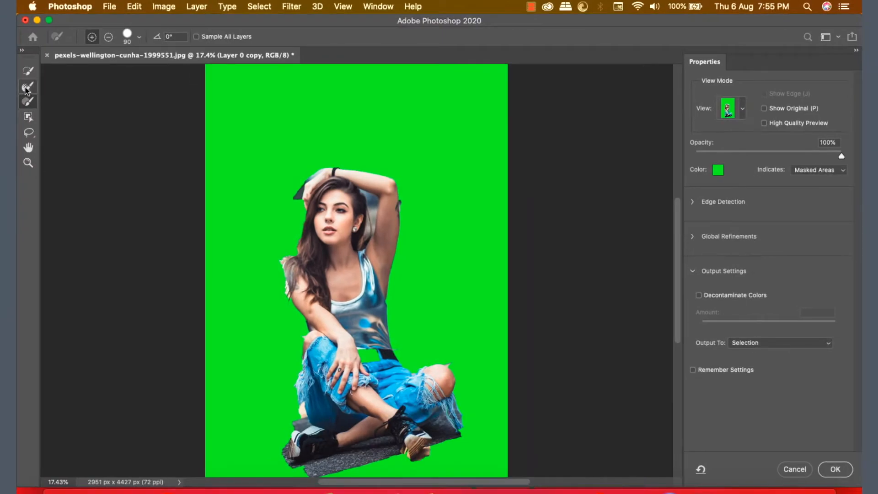
left_click(27, 88)
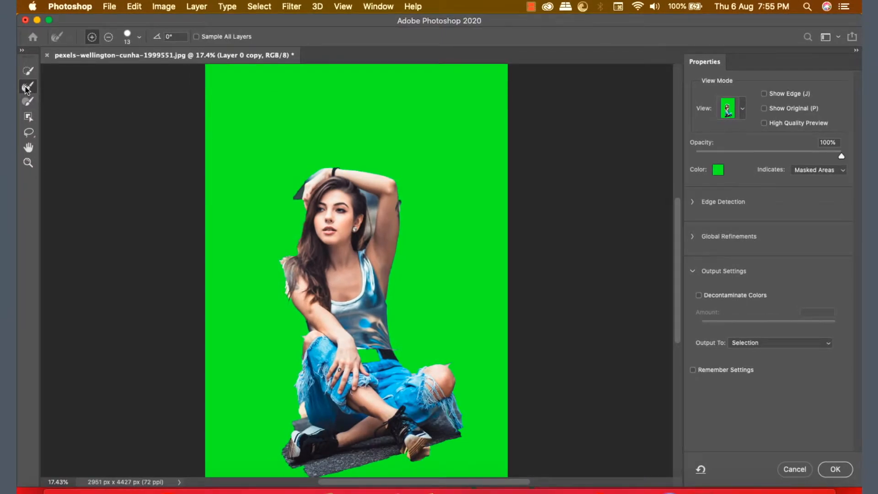
left_click(108, 37)
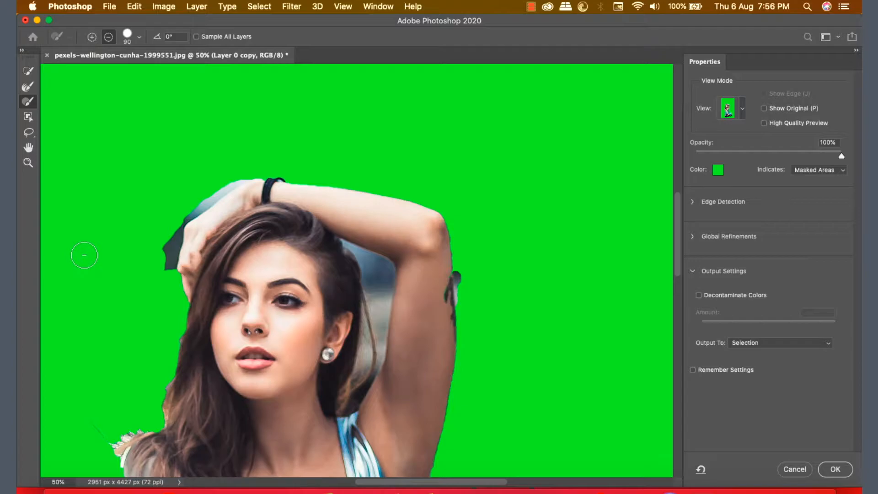
key("bracketleft")
Brush away the leftover background around the raised hand and wrist, reducing the brush to 20 and 10 px for the edges.
key("super+equal")
key("super+equal")
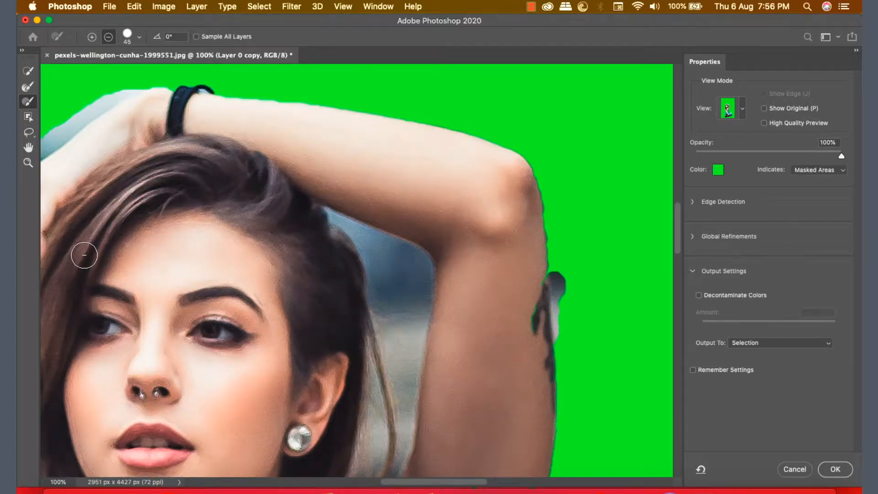
scroll(84, 255, "left", 5)
scroll(85, 255, "up", 2)
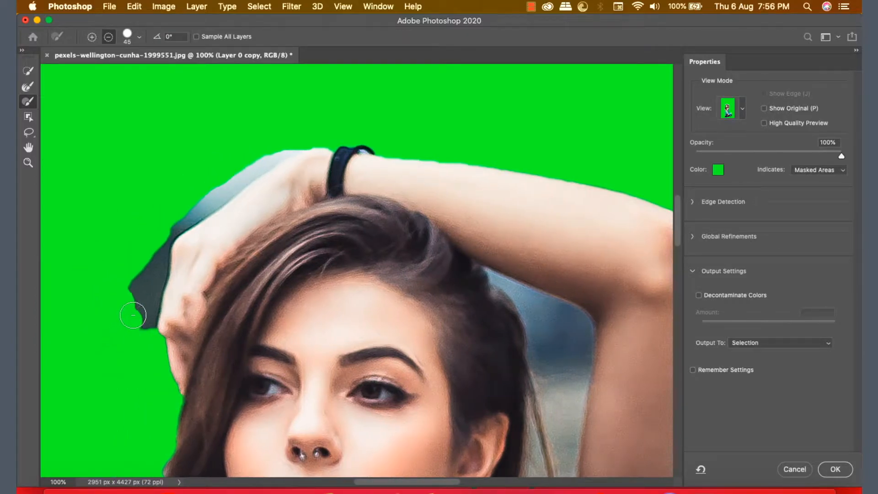
mouse_move(137, 309)
left_mouse_down()
mouse_move(142, 322)
mouse_move(136, 257)
left_mouse_up()
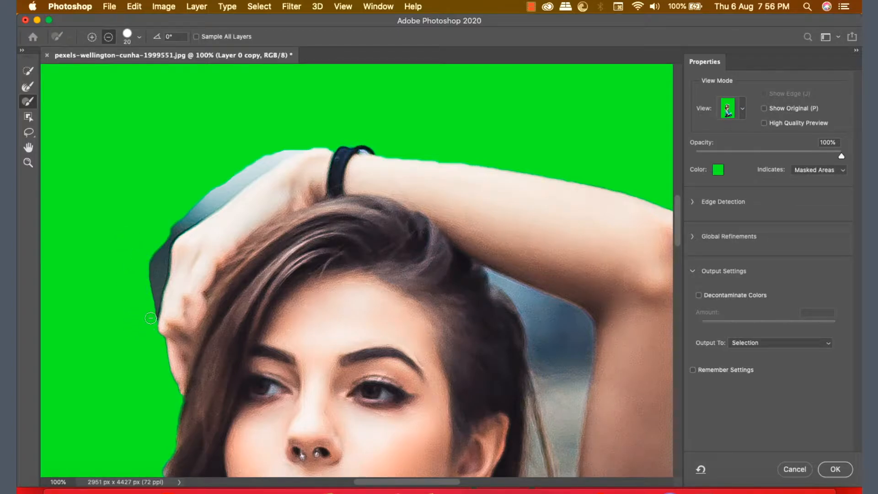
mouse_move(153, 318)
left_mouse_down()
mouse_move(150, 272)
mouse_move(182, 191)
mouse_move(161, 245)
mouse_move(154, 310)
left_mouse_up()
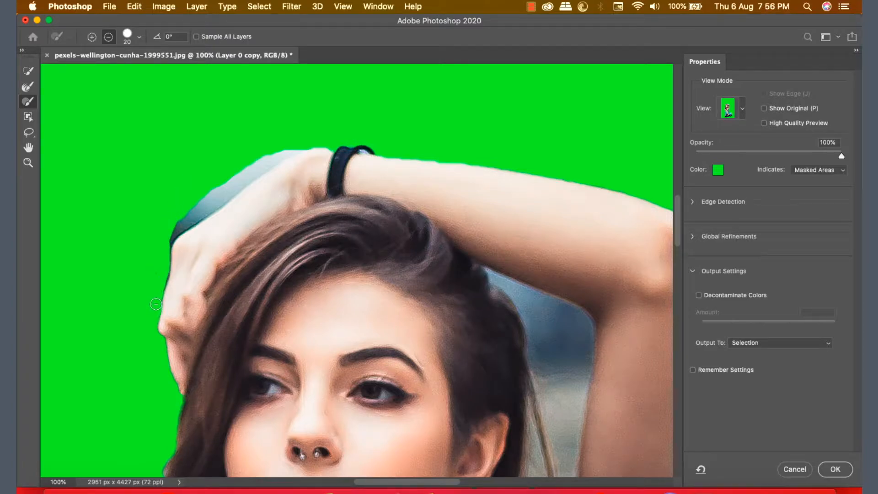
mouse_move(162, 274)
left_mouse_down()
mouse_move(168, 230)
mouse_move(163, 271)
mouse_move(164, 229)
mouse_move(170, 236)
mouse_move(288, 150)
left_mouse_up()
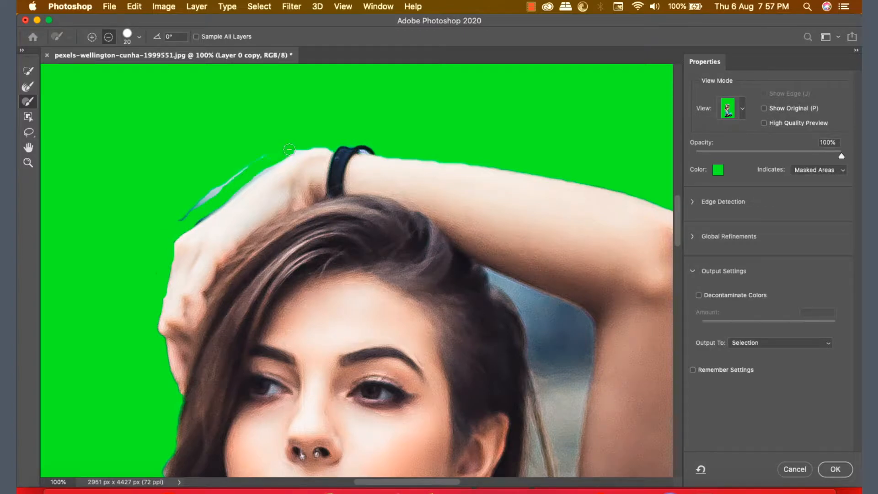
left_click_drag(204, 190, 268, 161)
key("bracketleft")
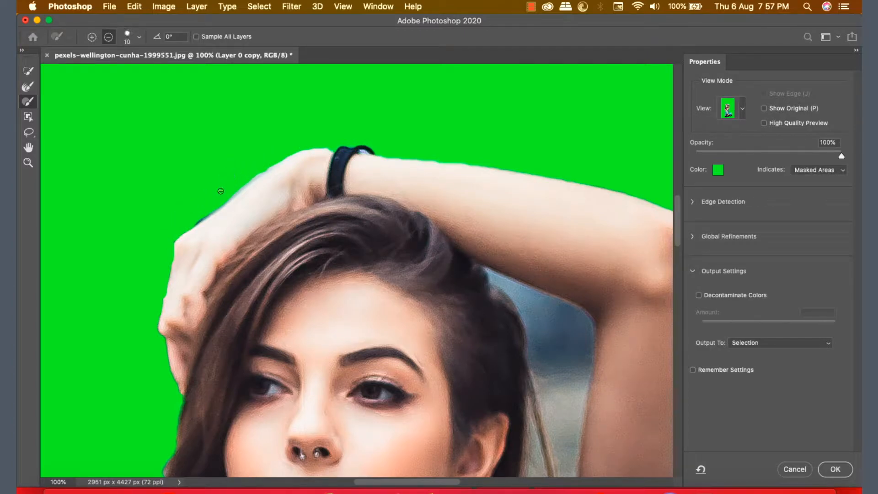
mouse_move(193, 224)
left_mouse_down()
mouse_move(258, 173)
mouse_move(226, 200)
left_mouse_up()
Remove the background between the hair and the raised arm, and the stray patch beside the arm tattoo.
scroll(552, 306, "down", 6)
scroll(552, 306, "right", 3)
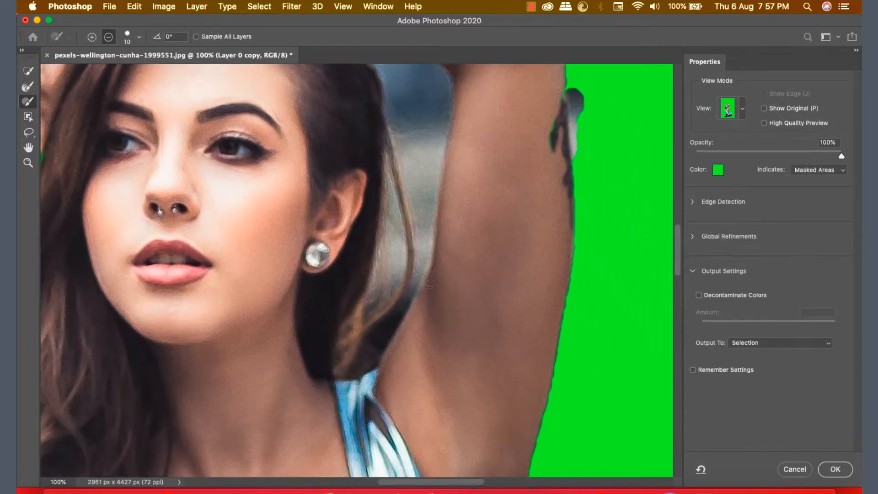
mouse_move(349, 370)
left_mouse_down()
mouse_move(368, 360)
mouse_move(372, 322)
mouse_move(356, 361)
mouse_move(389, 309)
mouse_move(376, 319)
mouse_move(373, 296)
left_mouse_up()
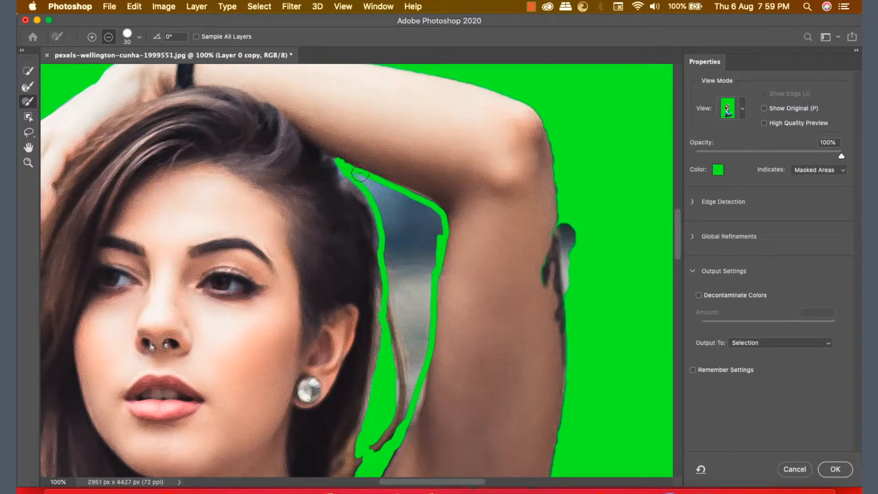
mouse_move(339, 164)
left_mouse_down()
mouse_move(433, 221)
mouse_move(421, 339)
mouse_move(377, 452)
mouse_move(388, 207)
mouse_move(395, 346)
mouse_move(392, 234)
mouse_move(426, 247)
left_mouse_up()
mouse_move(571, 218)
left_mouse_down()
mouse_move(572, 294)
mouse_move(570, 217)
mouse_move(557, 232)
left_mouse_up()
Erase the leftover background beside the jeans, just above the white-heeled shoe.
key("super+minus")
key("super+minus")
key("super+minus")
key("super+minus")
key("super+minus")
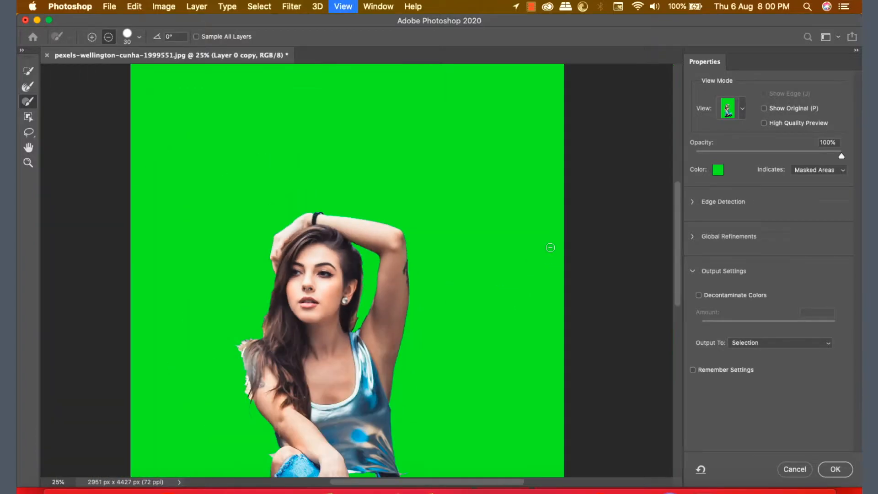
scroll(370, 303, "up", 3)
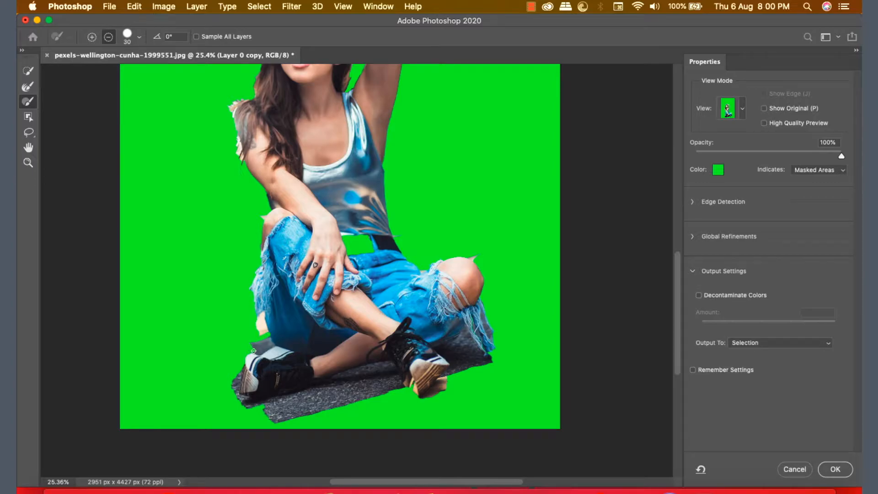
mouse_move(267, 340)
left_mouse_down()
mouse_move(259, 341)
mouse_move(258, 324)
left_mouse_up()
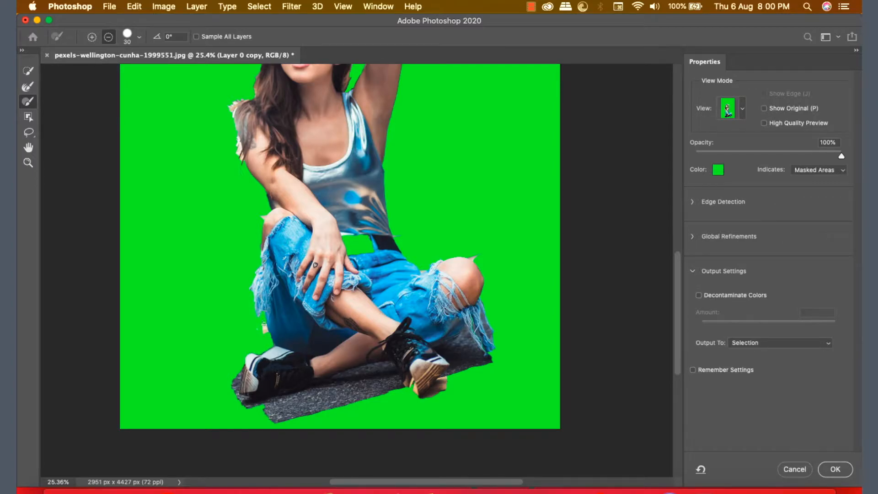
Erase the road surface beneath the shoes and crossed legs, enlarging the subtract brush to 100 px.
mouse_move(235, 394)
left_mouse_down()
mouse_move(325, 388)
mouse_move(386, 364)
mouse_move(344, 376)
mouse_move(376, 369)
mouse_move(282, 413)
mouse_move(305, 398)
mouse_move(284, 405)
mouse_move(271, 415)
mouse_move(294, 414)
mouse_move(282, 421)
mouse_move(270, 408)
mouse_move(373, 376)
mouse_move(321, 408)
mouse_move(318, 401)
mouse_move(390, 373)
mouse_move(370, 396)
left_mouse_up()
key("bracketright")
key("bracketright")
key("bracketright")
key("bracketright")
key("bracketright")
key("bracketright")
key("bracketright")
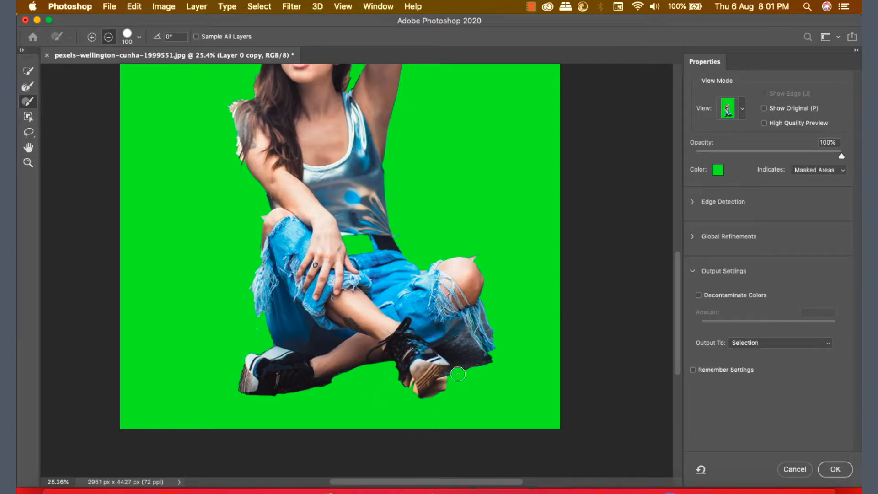
Reduce the subtract brush to 50 px and erase the road patch between the front shoe and the frayed knee.
key("bracketleft")
key("bracketleft")
key("bracketleft")
key("bracketleft")
key("bracketleft")
mouse_move(443, 351)
left_mouse_down()
mouse_move(475, 360)
mouse_move(450, 348)
mouse_move(462, 337)
mouse_move(468, 347)
left_mouse_up()
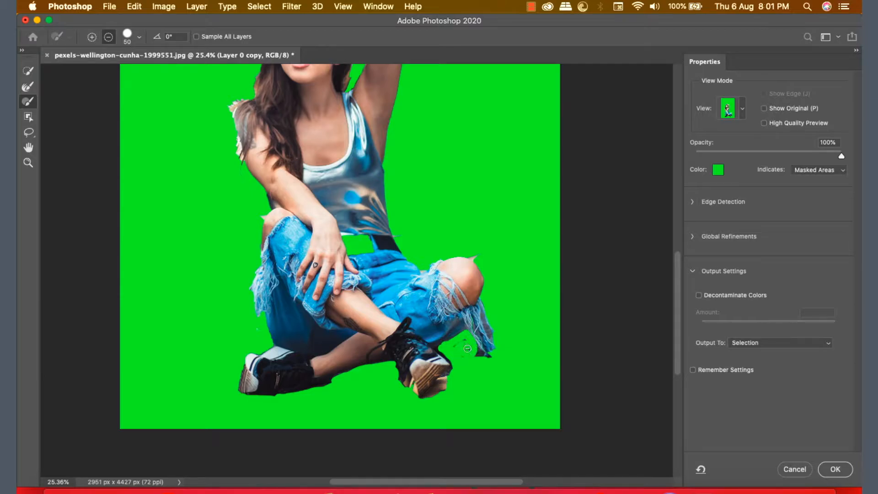
Restore the missing edge beneath the crossed leg and the belt area at the waist to the selection.
left_click(91, 36)
left_click_drag(361, 367, 384, 365)
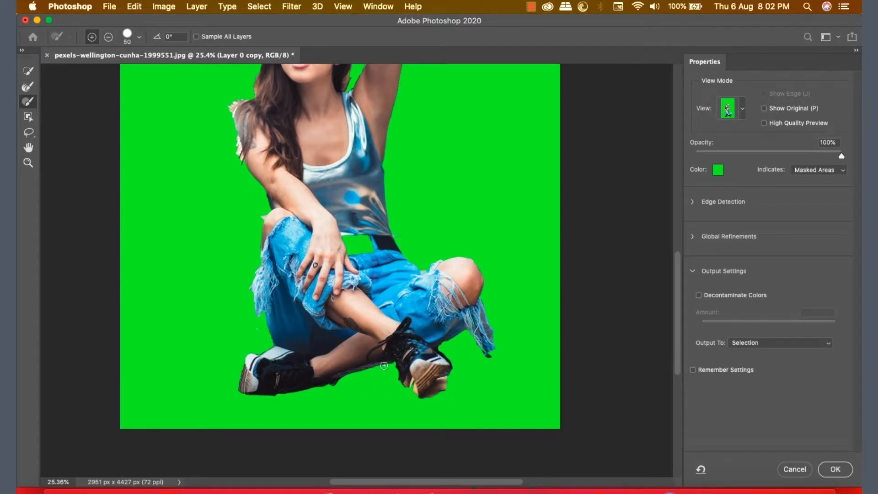
left_click(28, 101)
mouse_move(368, 243)
left_mouse_down()
mouse_move(357, 237)
mouse_move(349, 249)
mouse_move(358, 247)
left_mouse_up()
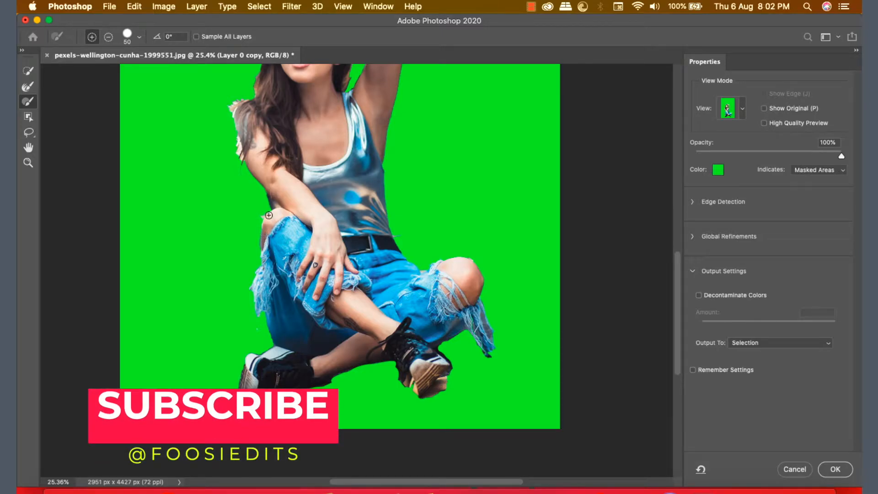
Output the refined edges as a selection and apply it as a layer mask on Layer 0 copy.
scroll(284, 260, "up", 5)
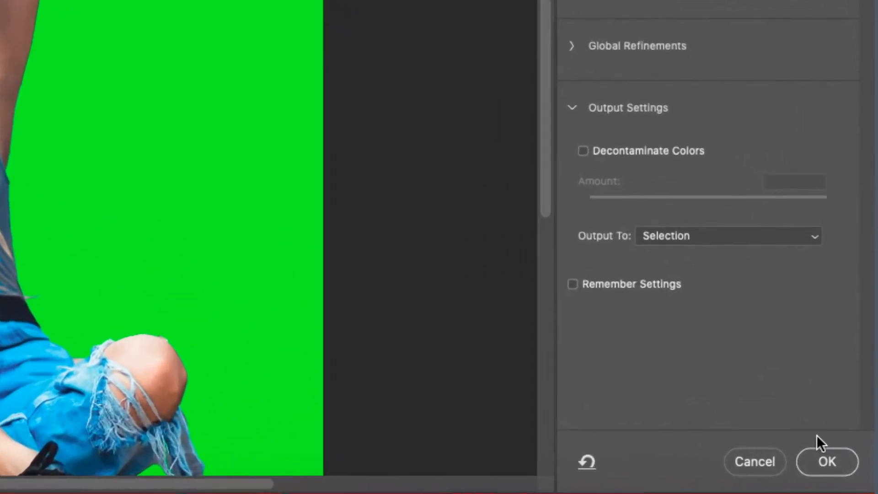
left_click(826, 460)
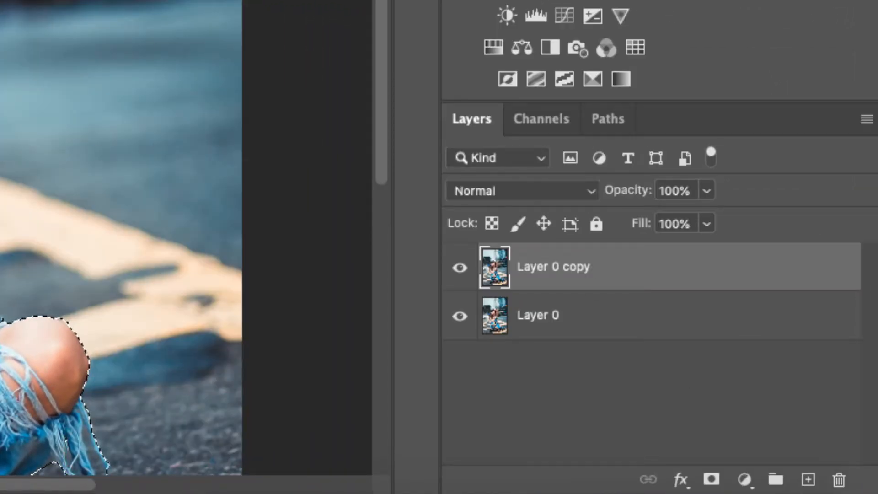
left_click(711, 480)
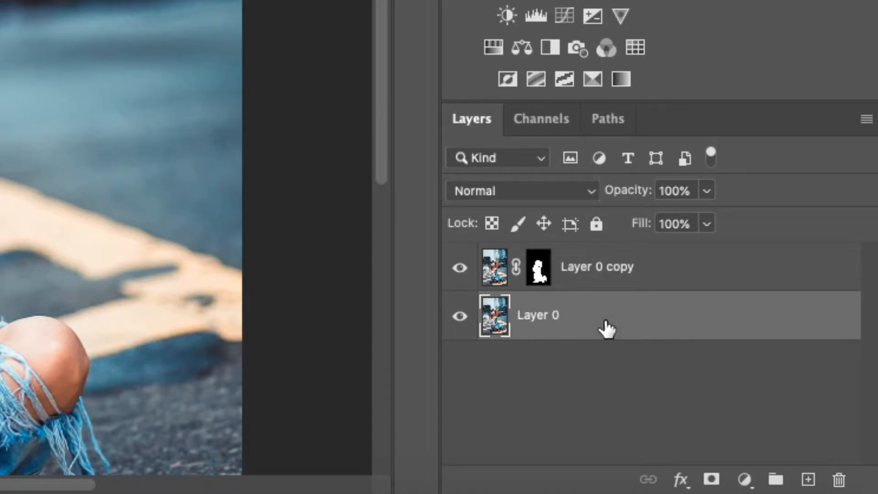
Add a Levels adjustment clipped to Layer 0 and lower its white output level to 187.
left_click(744, 479)
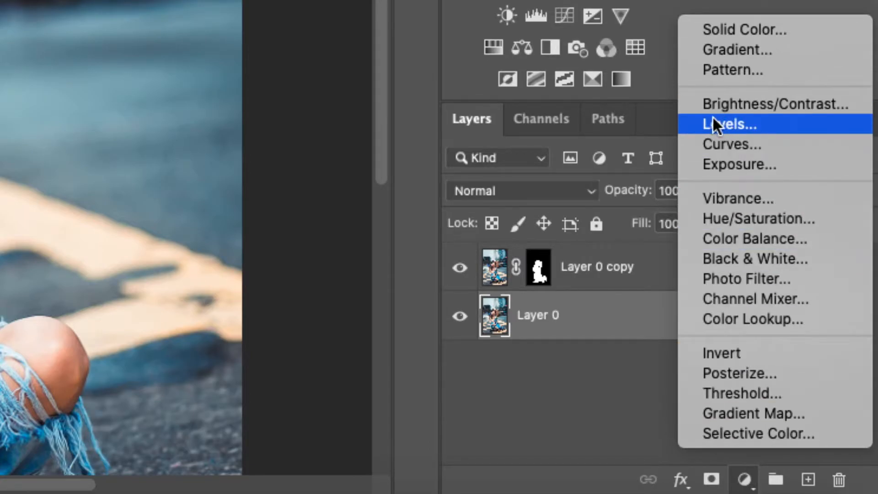
left_click(779, 124)
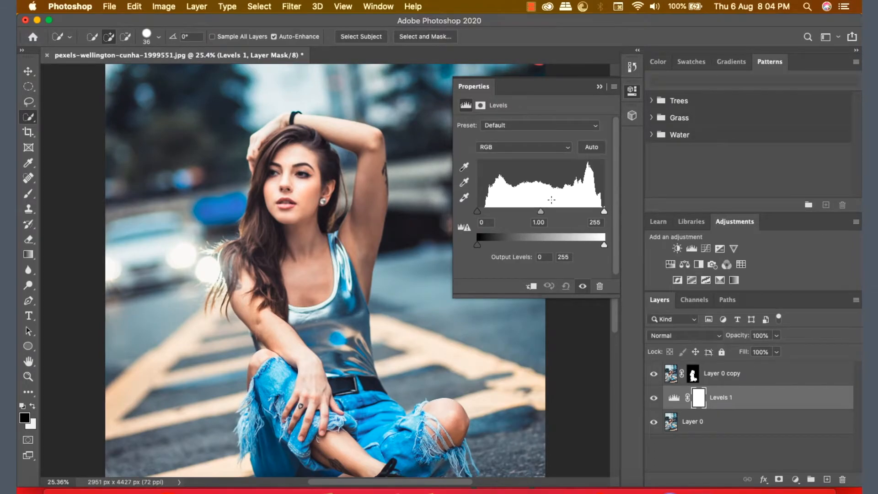
left_click(533, 286)
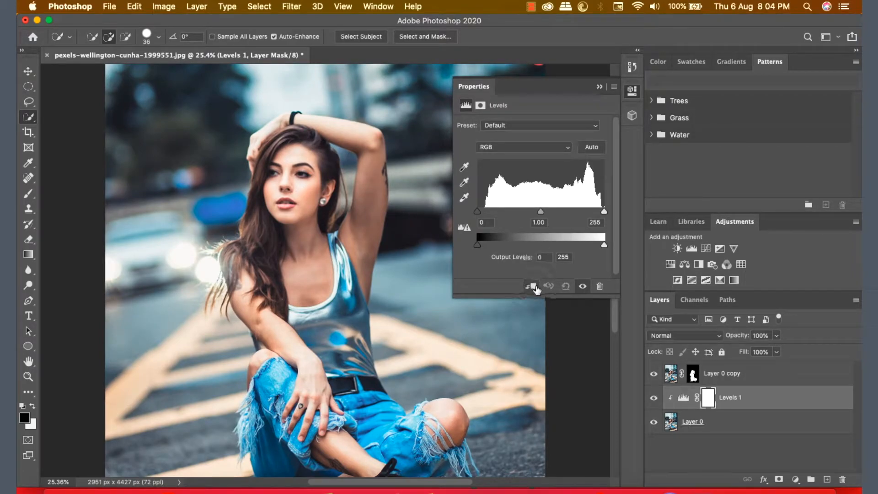
left_click_drag(604, 244, 570, 243)
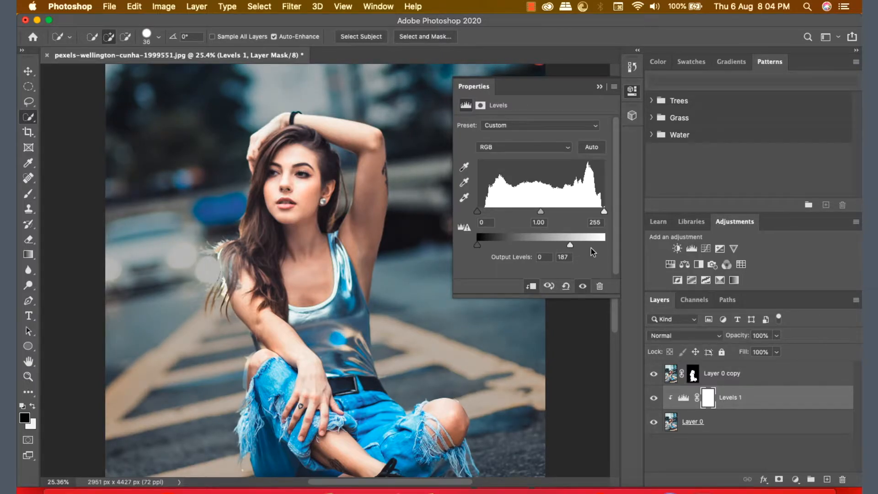
left_click(600, 87)
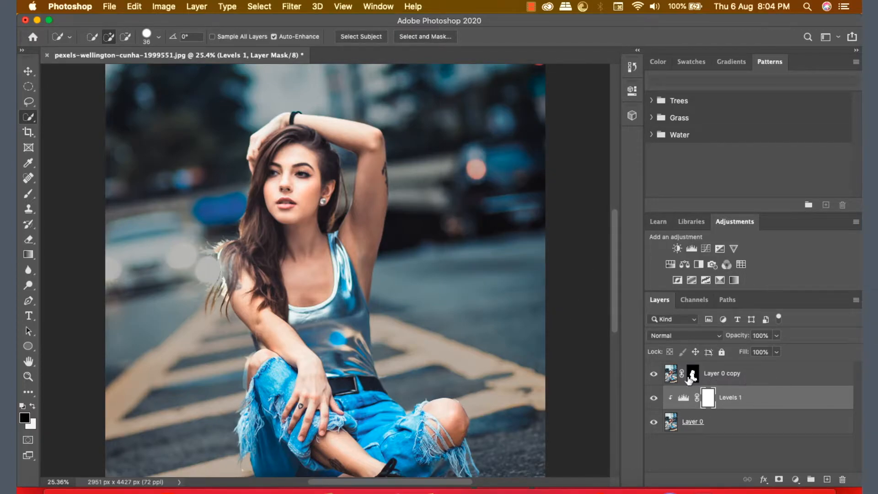
Add a Levels adjustment clipped to the masked Layer 0 copy, lower its white output level to 194, and compare the result on and off.
left_click(784, 372)
left_click(796, 479)
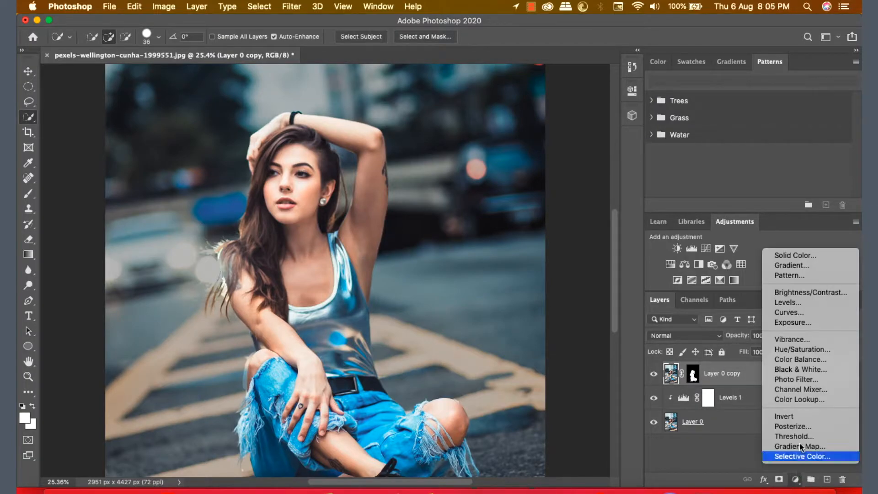
left_click(798, 302)
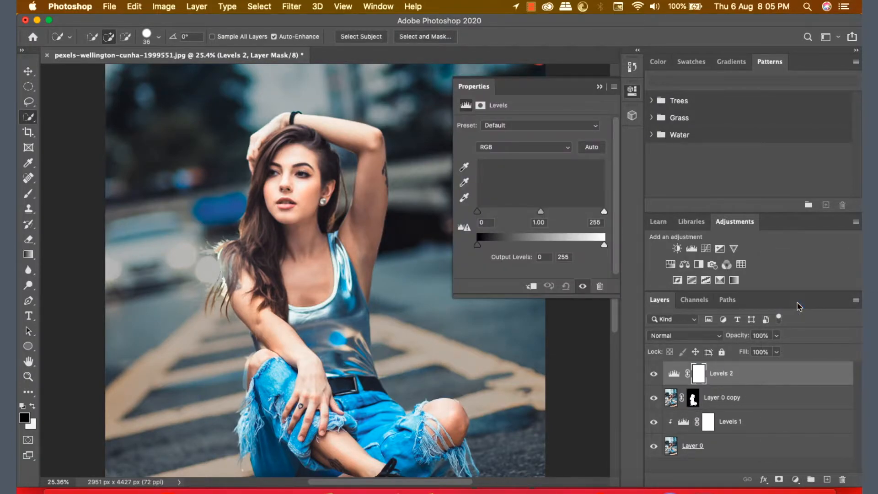
left_click(530, 287)
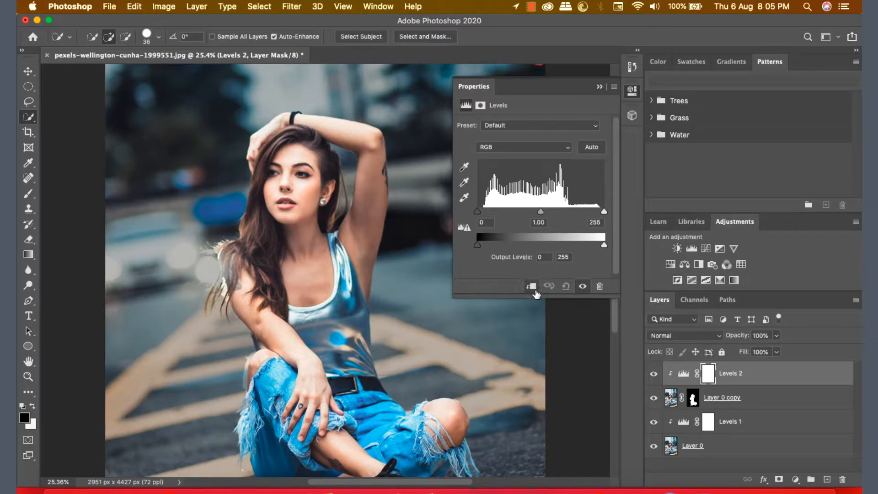
left_click_drag(597, 245, 578, 242)
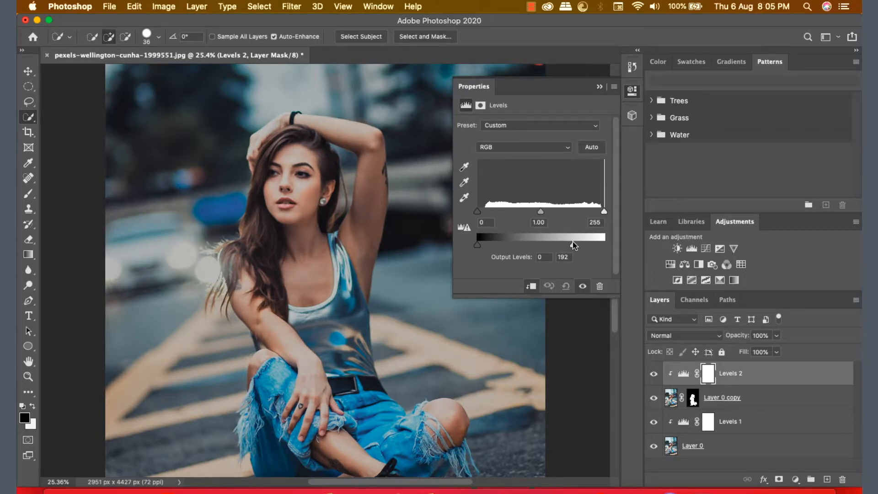
left_click_drag(572, 241, 570, 242)
left_click(583, 287)
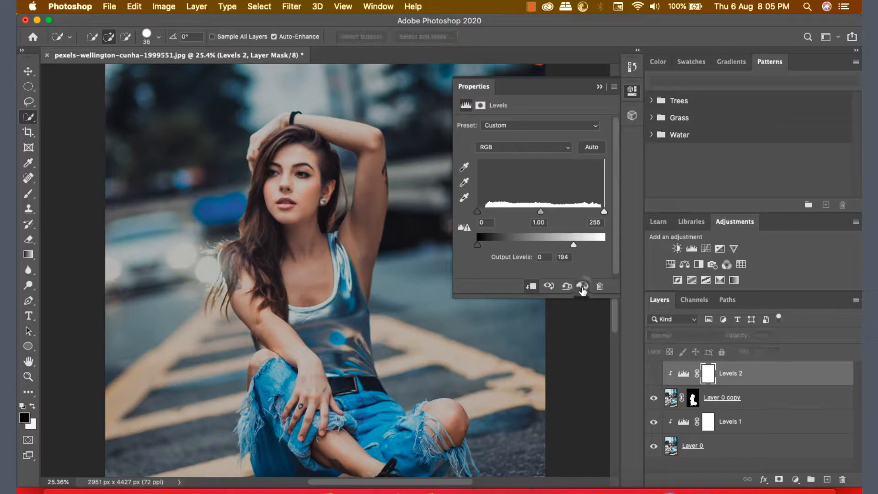
left_click(583, 287)
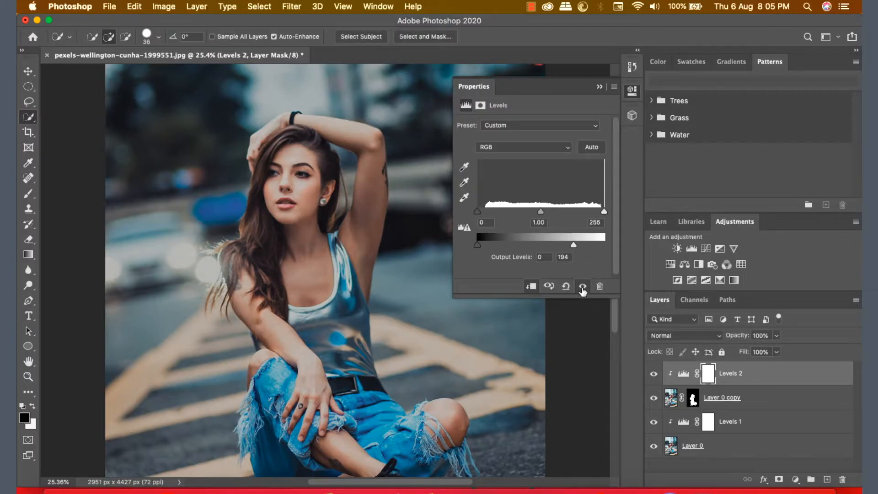
left_click(600, 87)
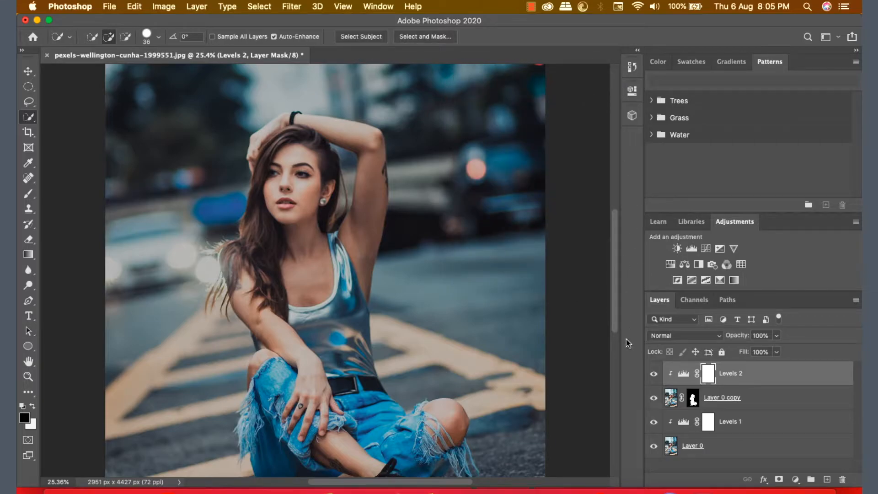
Target the Levels 2 mask with the Gradient tool, using the Basics foreground-to-transparent preset in linear style.
left_click(708, 375)
left_click(32, 258)
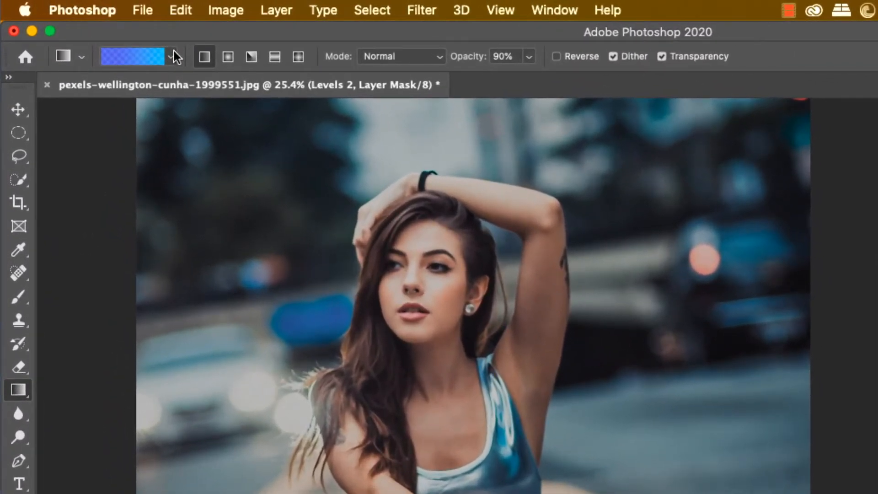
left_click(128, 37)
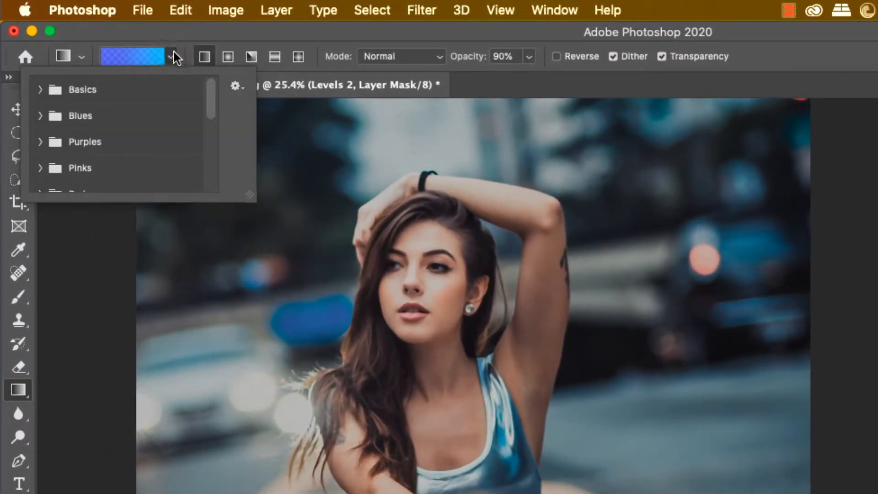
left_click(40, 90)
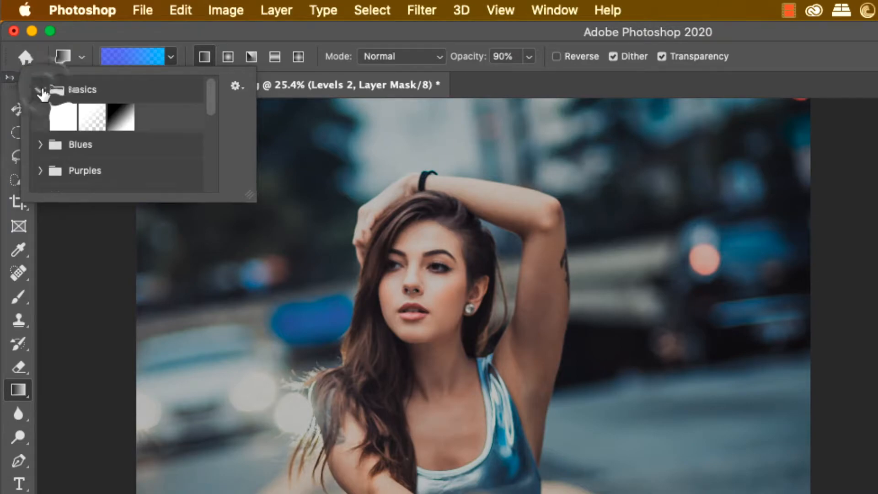
left_click(99, 122)
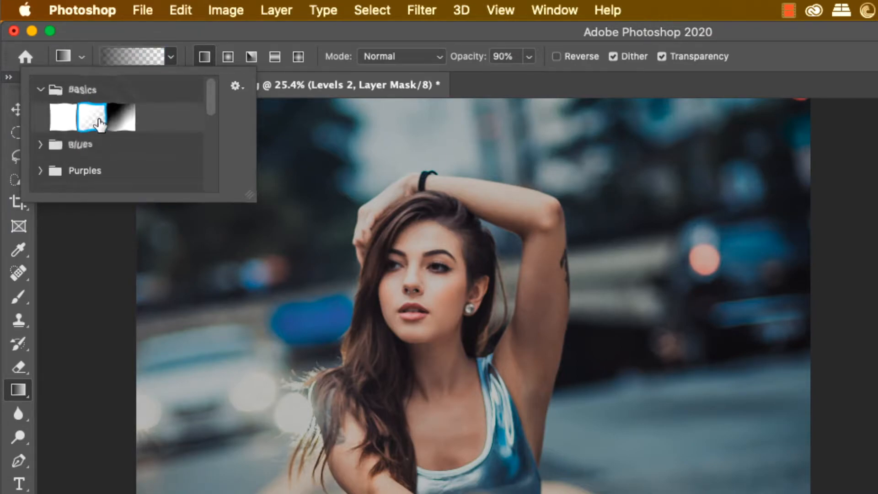
left_click(202, 58)
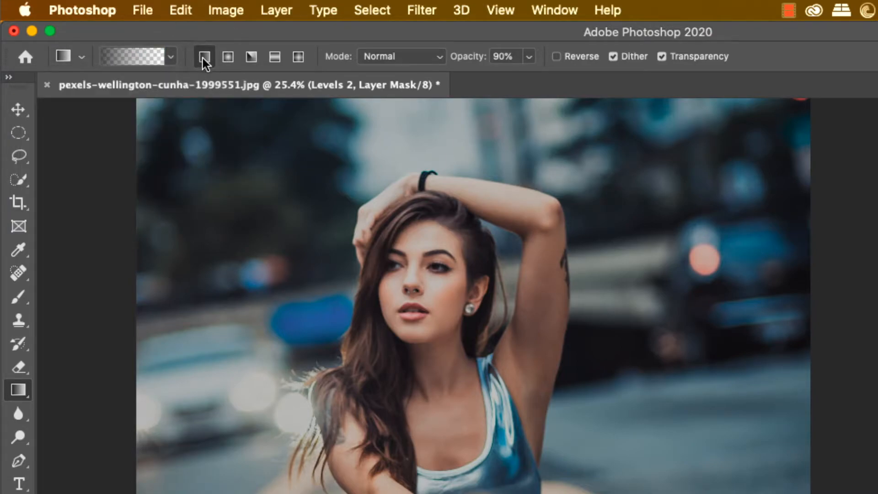
Set the gradient opacity to 49% and draw two downward gradients on the Levels 2 mask, from the woman's head towards her legs.
left_click(528, 57)
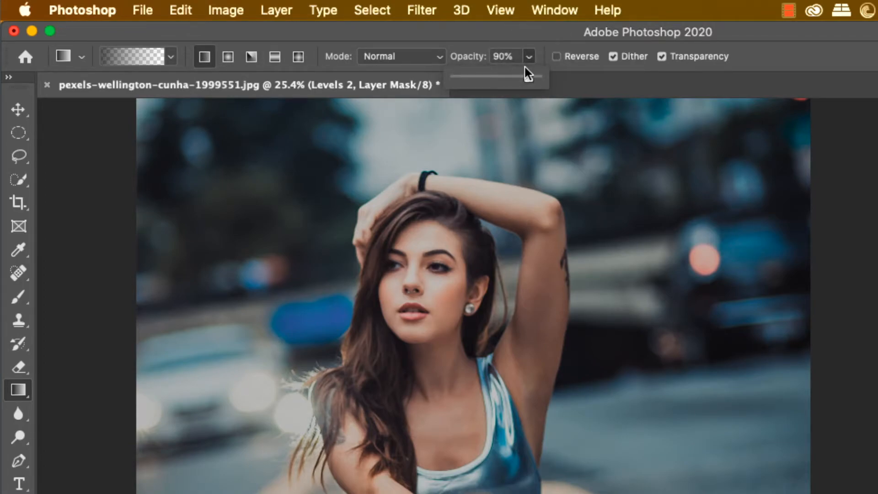
left_click_drag(530, 80, 515, 76)
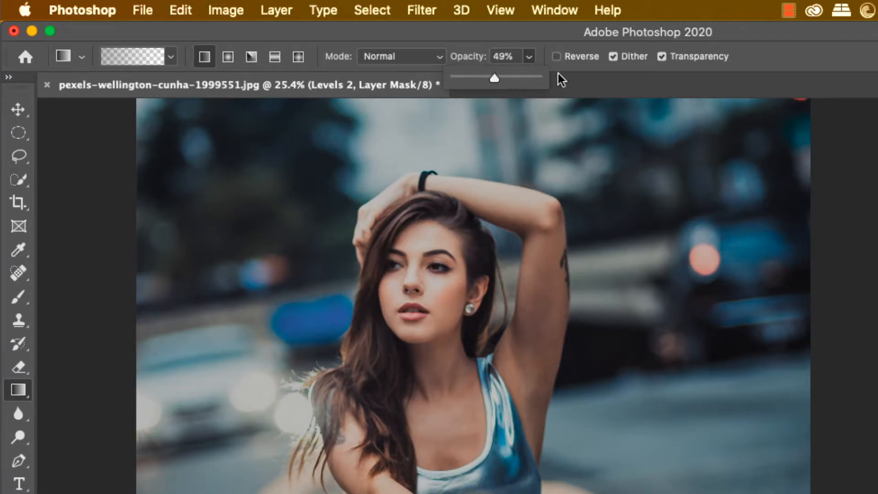
left_click(586, 74)
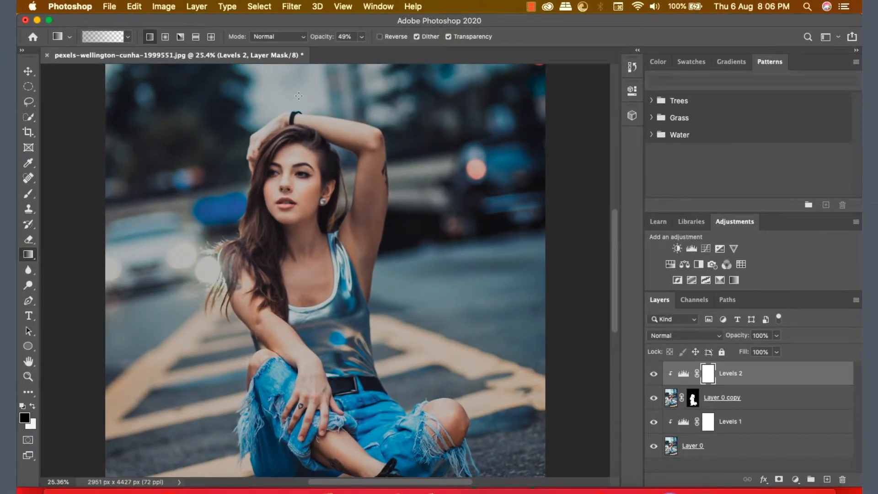
left_click_drag(299, 95, 313, 207)
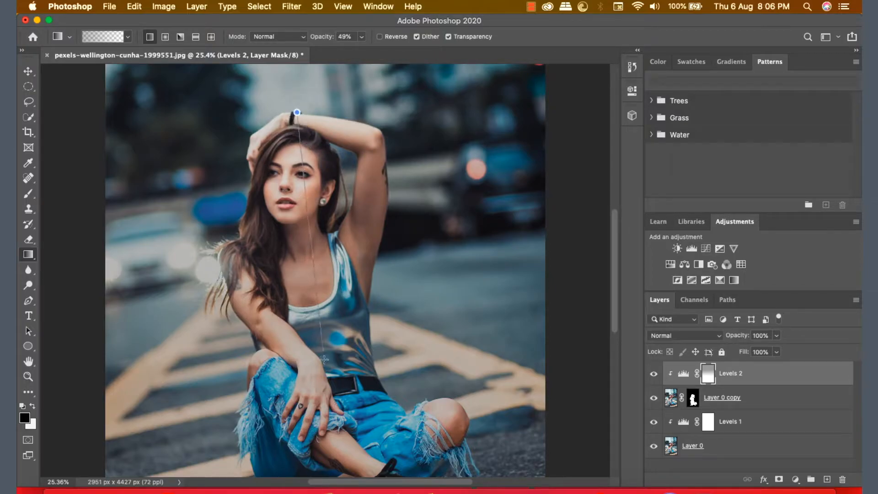
left_click_drag(300, 131, 324, 472)
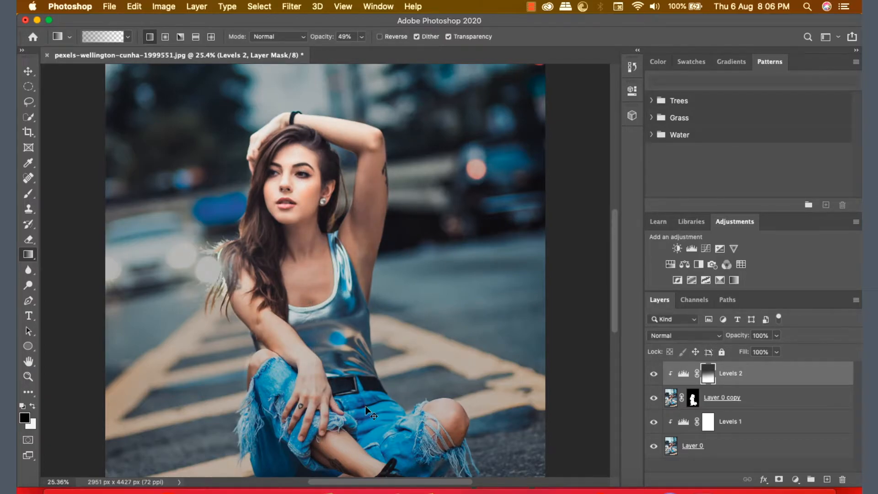
Place tropicsong _ (2).png from the Insta mood PNG folder in Finder as a new layer above Levels 2.
key("super+minus")
key("super+minus")
key("super+minus")
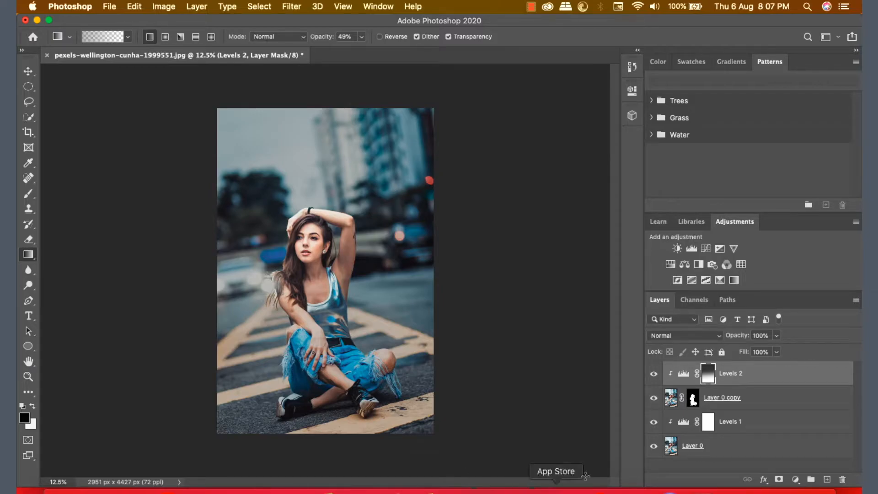
left_click(28, 71)
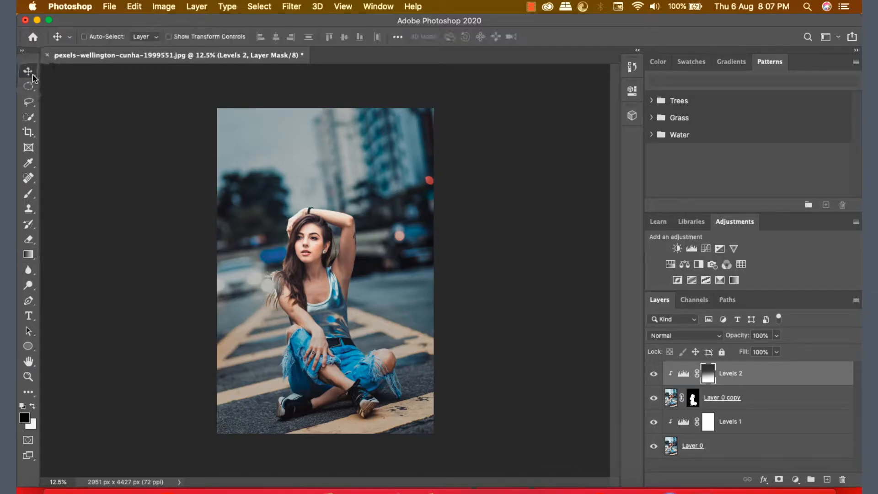
left_click(803, 378)
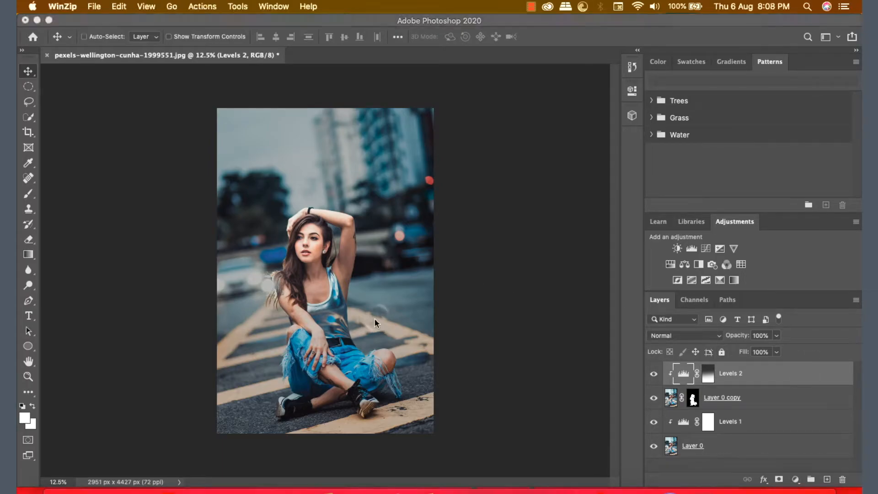
left_click(60, 485)
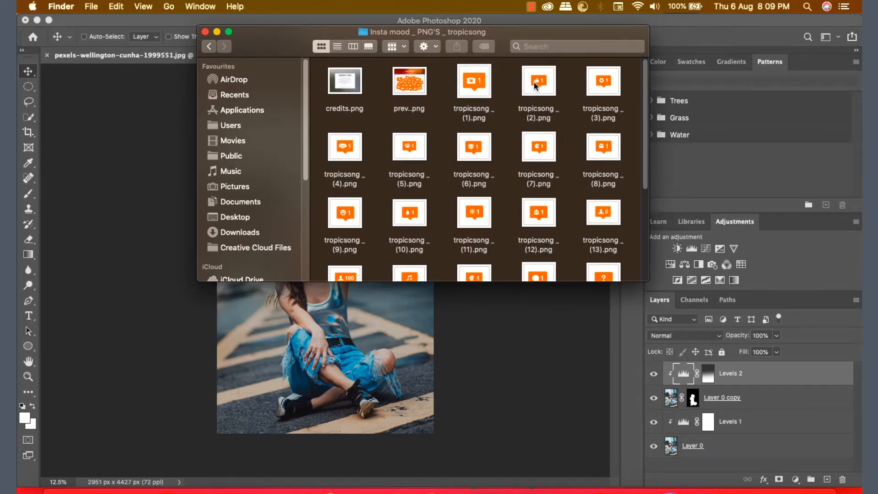
left_click_drag(534, 81, 339, 308)
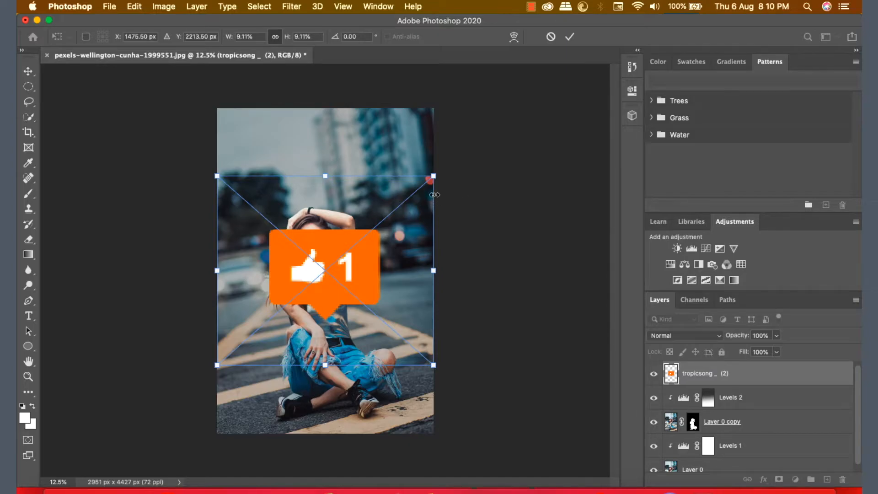
left_click(569, 36)
Move the orange like bubble up above the woman's head and scale it down to 3.51%.
left_click_drag(351, 247, 356, 149)
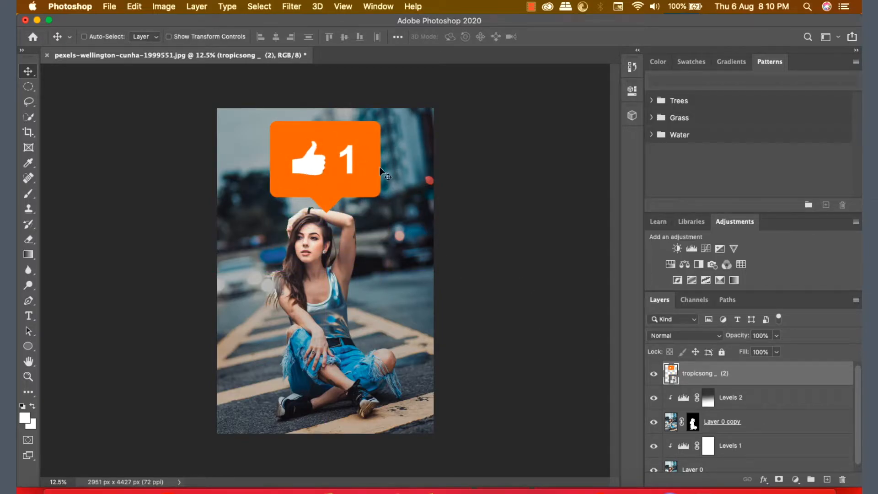
key("super+t")
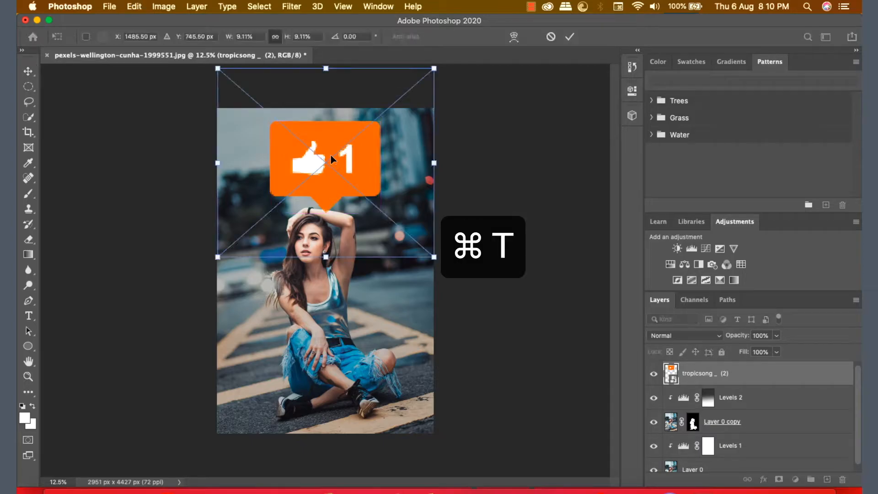
left_click_drag(434, 69, 323, 175)
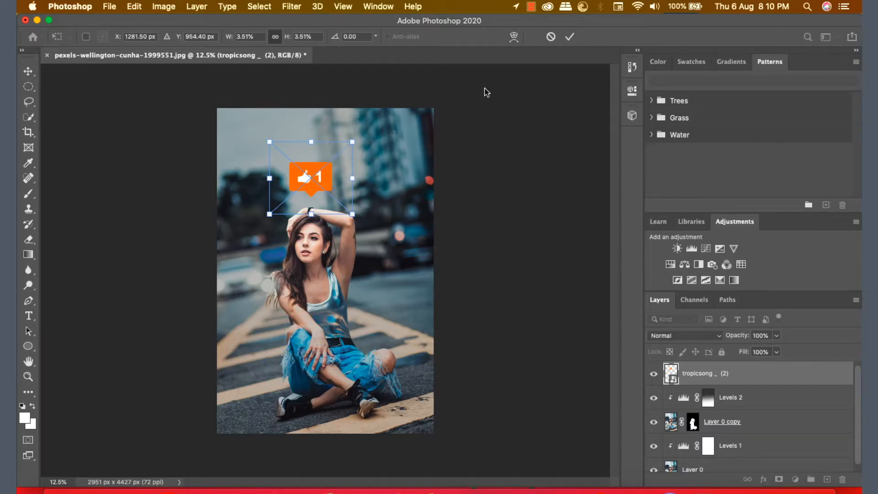
left_click(570, 40)
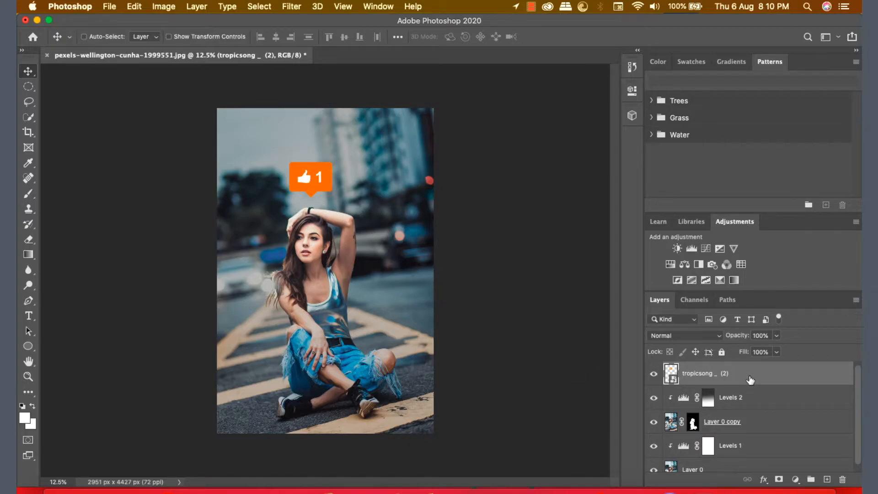
Load the like bubble's outline as a selection and contract it by 5 pixels.
left_click(671, 374, "super")
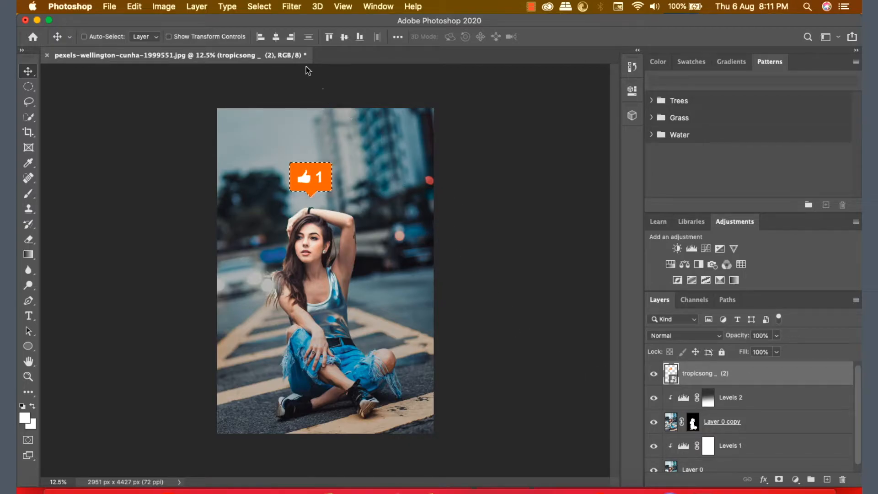
left_click(258, 6)
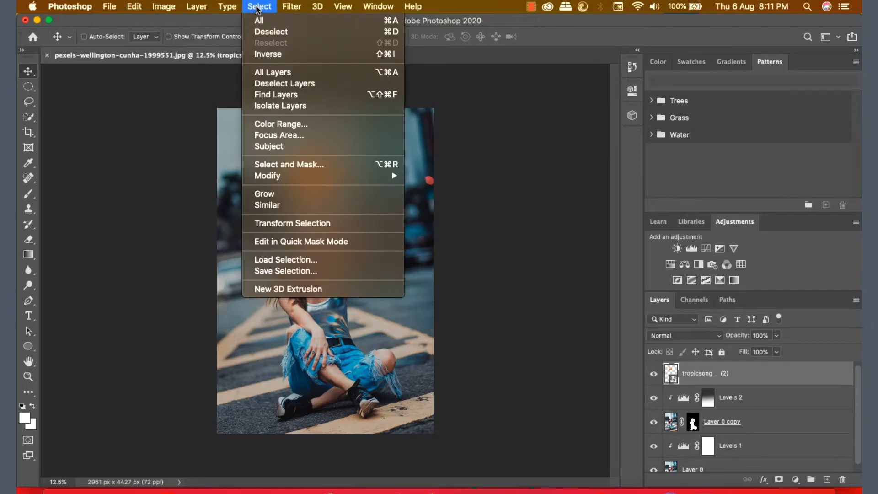
mouse_move(304, 175)
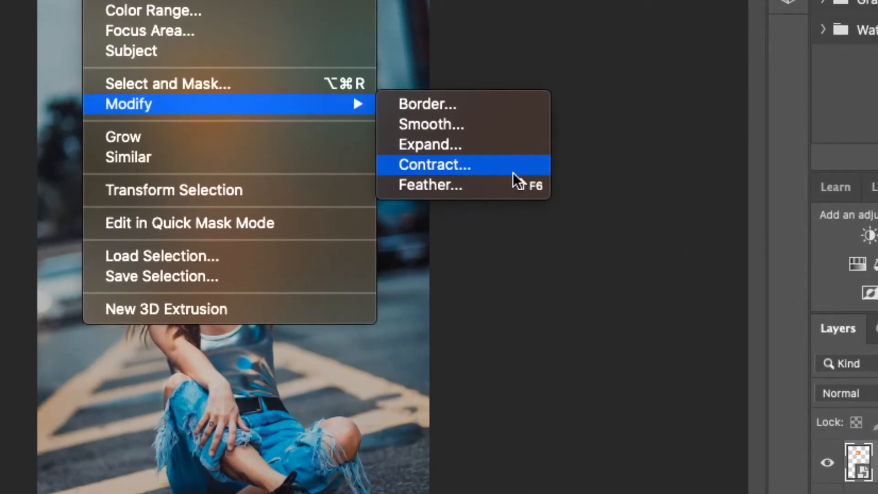
left_click(521, 166)
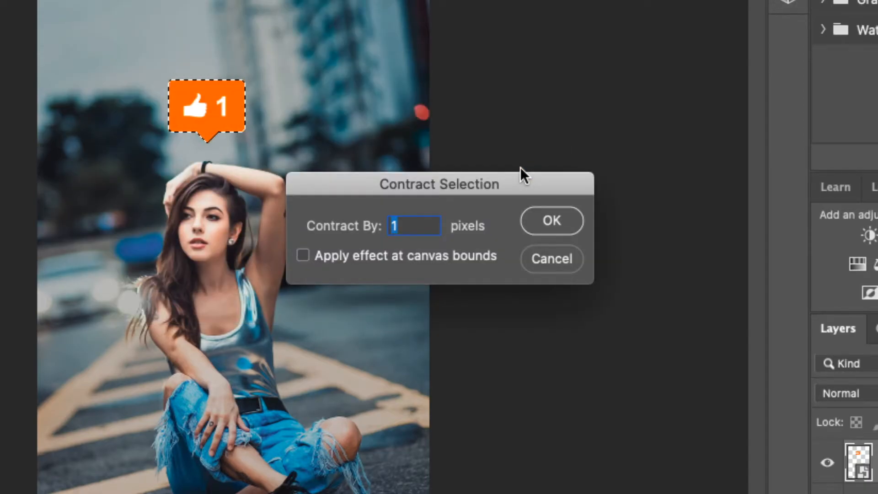
key("BackSpace")
type("5")
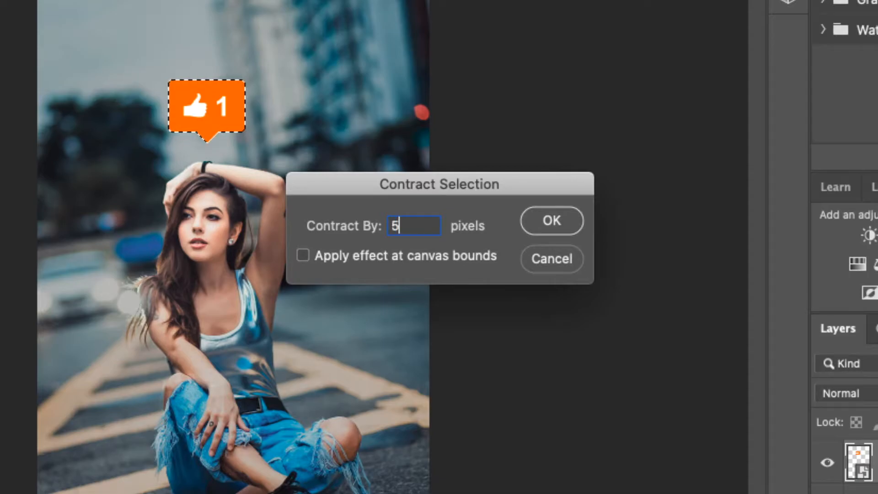
left_click(536, 221)
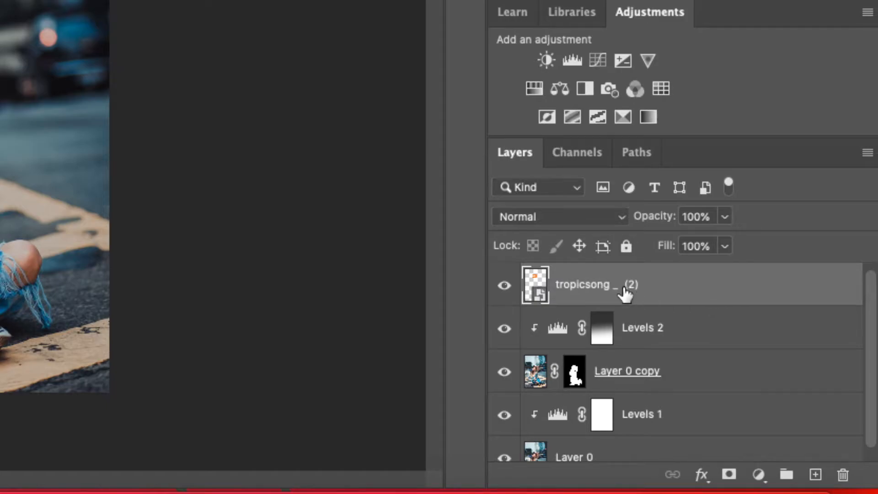
Add a layer mask to the tropicsong _ (2) layer from the contracted selection.
left_click(694, 289)
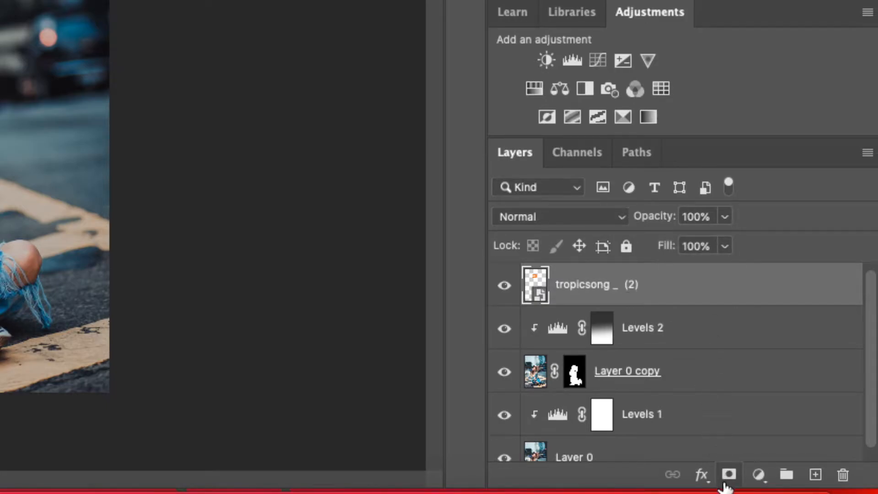
left_click(728, 474)
left_click(701, 285)
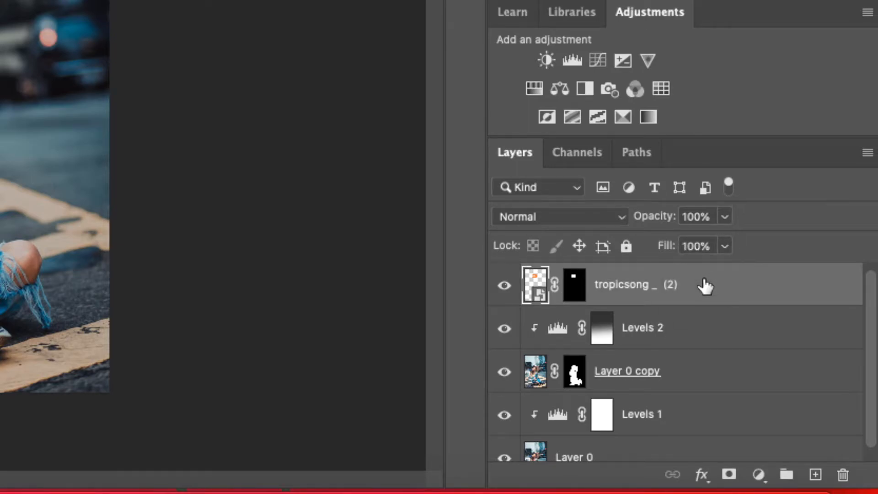
Add a Hue/Saturation adjustment clipped to the like bubble, set its hue to -37, and compare the result on and off.
left_click(758, 474)
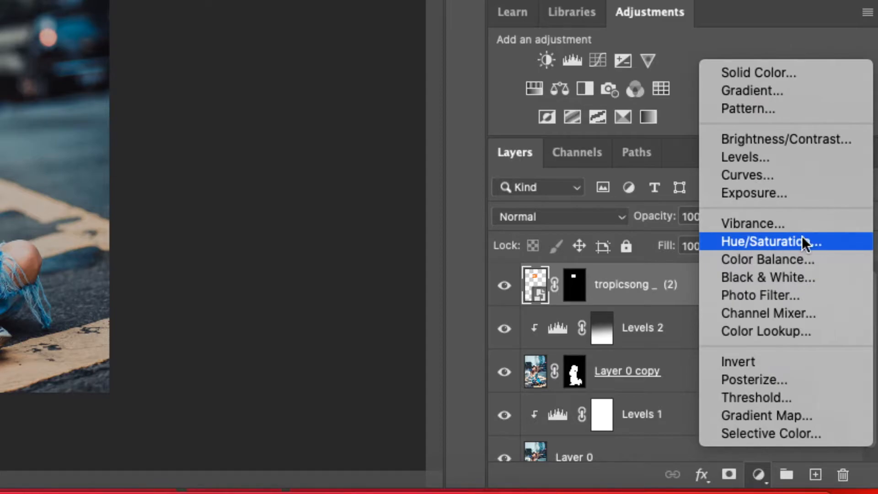
left_click(844, 242)
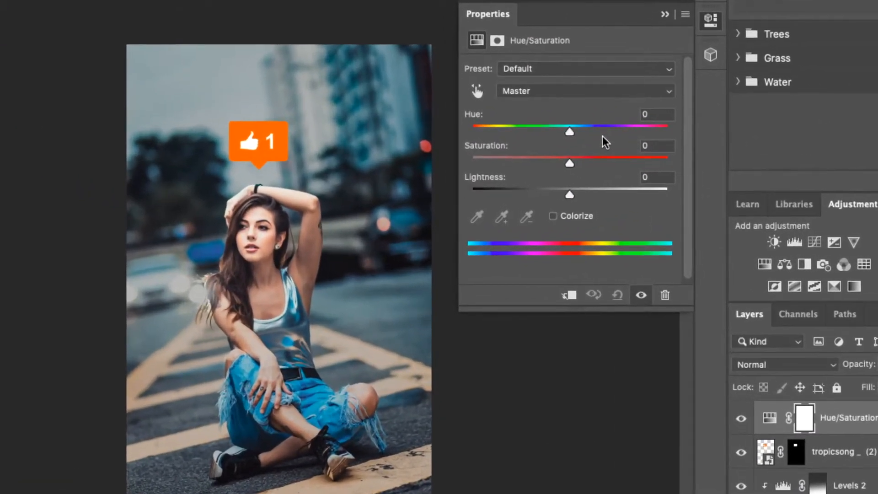
left_click(570, 292)
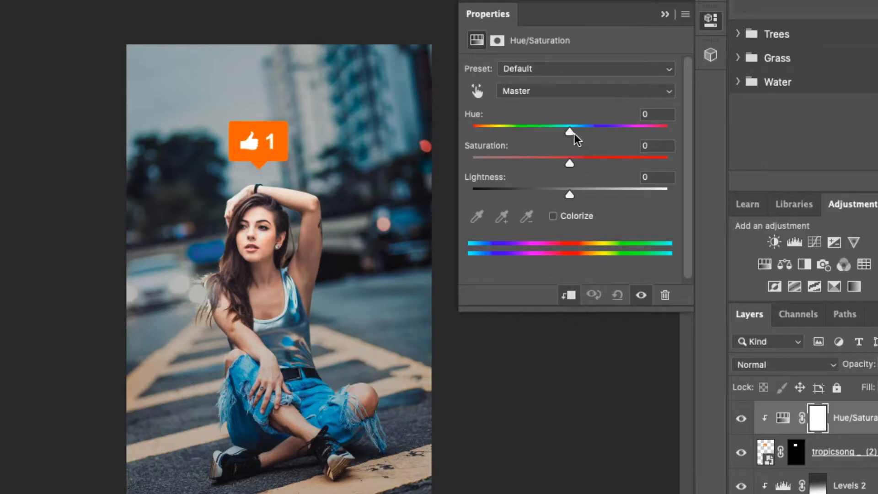
left_click_drag(570, 131, 533, 129)
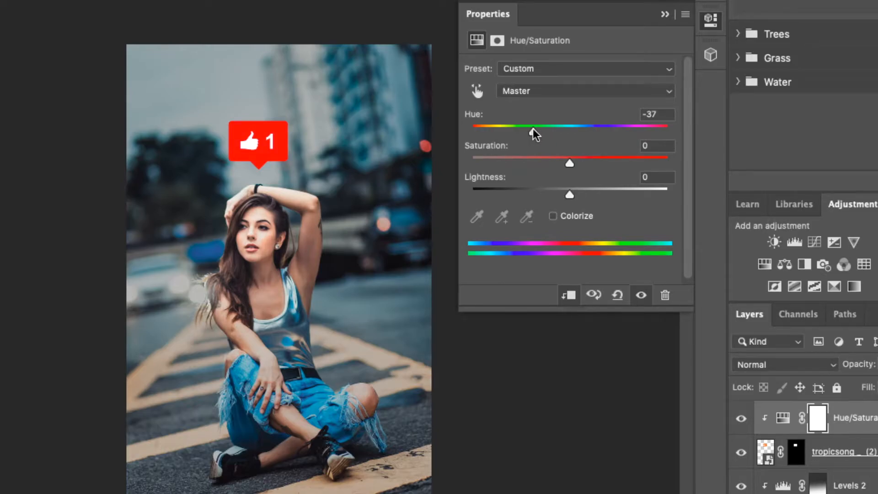
left_click(664, 15)
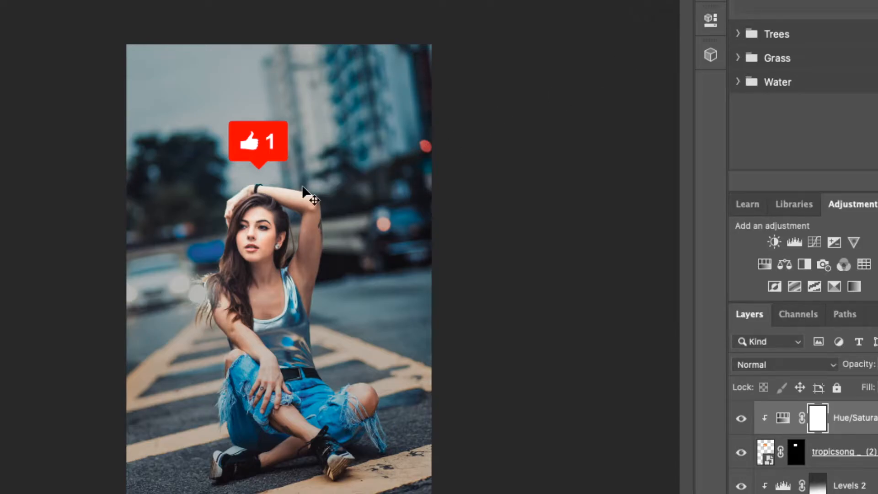
left_click(741, 418)
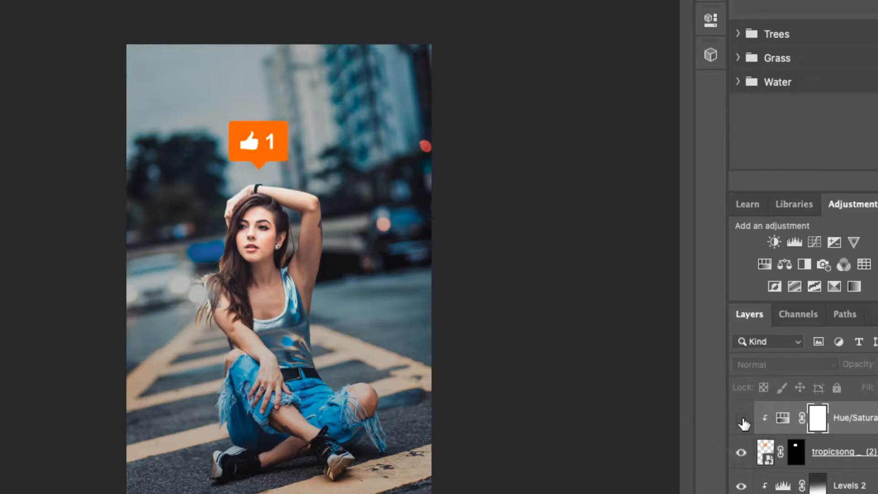
left_click(741, 418)
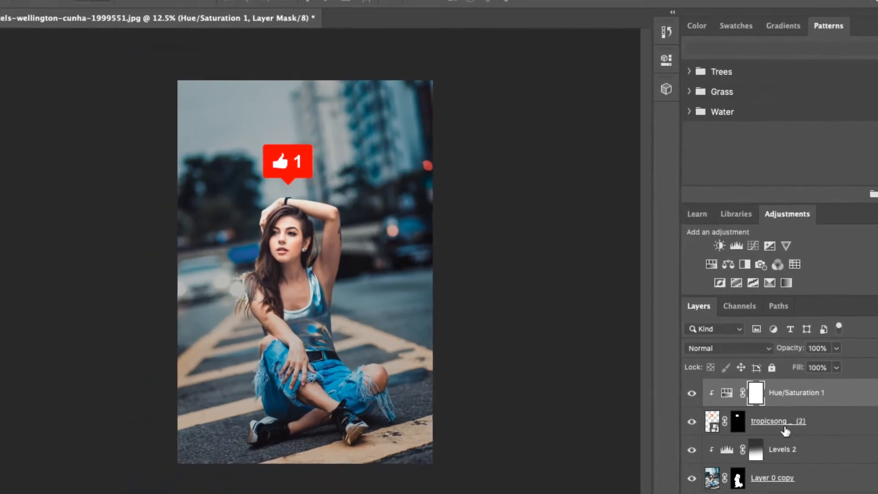
Give the tropicsong _ (2) layer an Inner Glow with Soft Light blend mode and a size of 136 px.
left_click(842, 422)
right_click(842, 422)
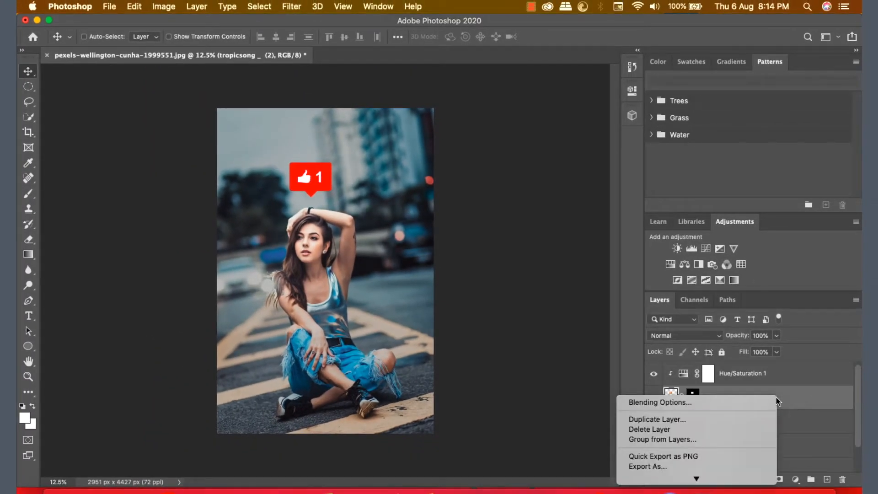
left_click(717, 402)
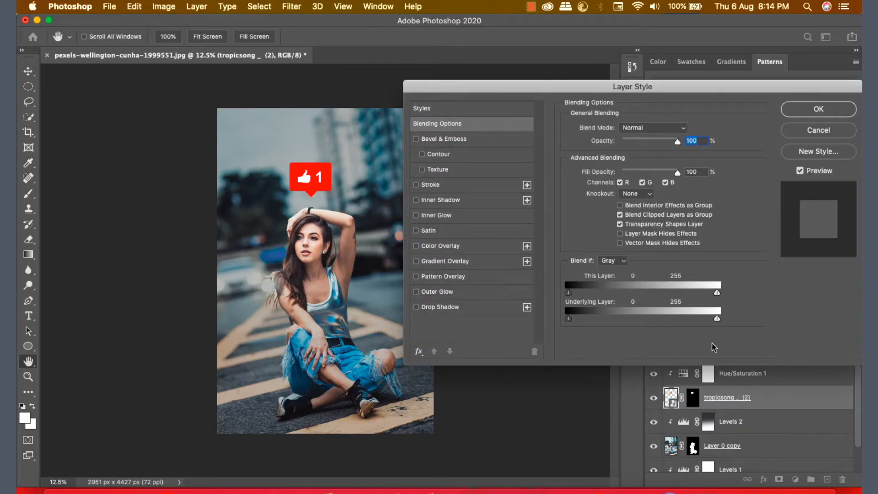
left_click_drag(669, 91, 630, 107)
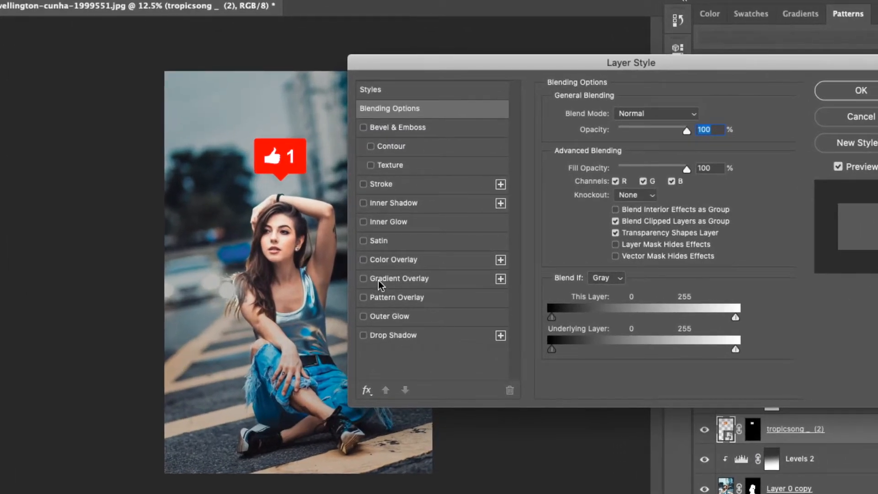
left_click(363, 222)
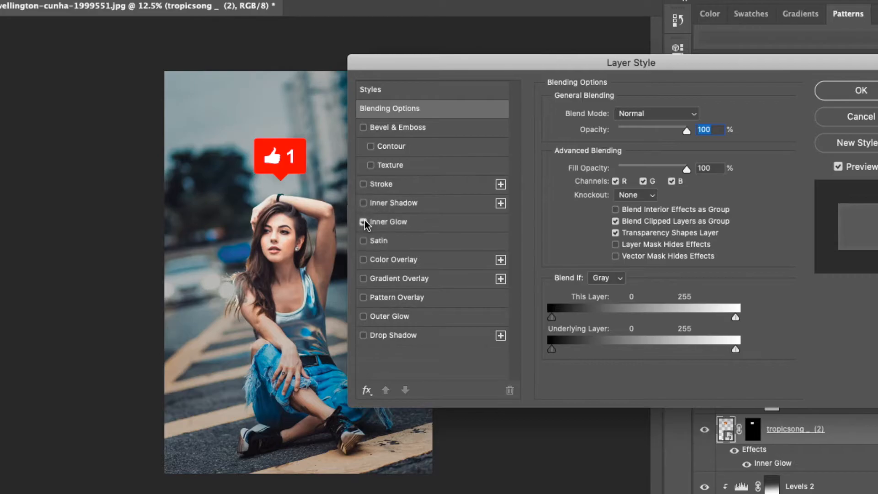
left_click(442, 223)
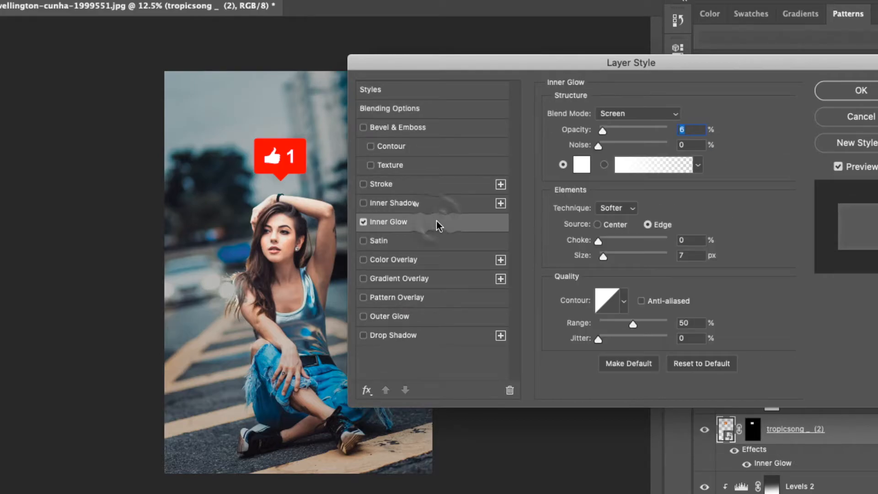
left_click(659, 116)
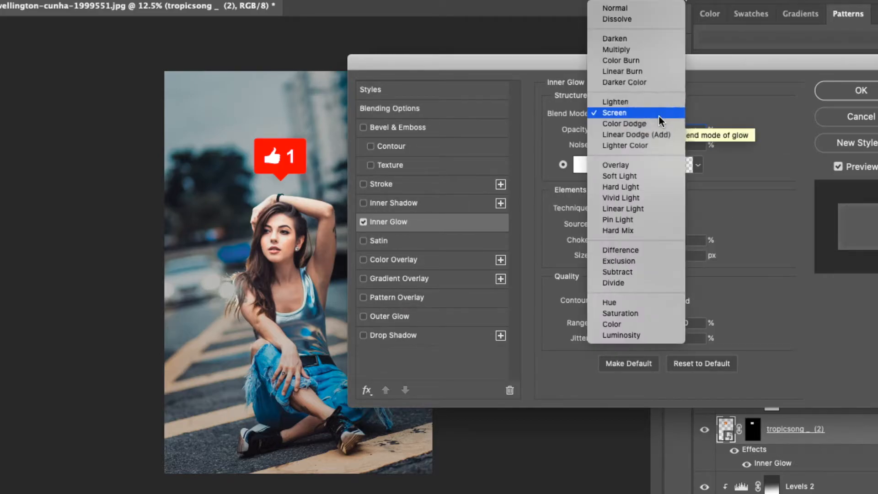
left_click(646, 175)
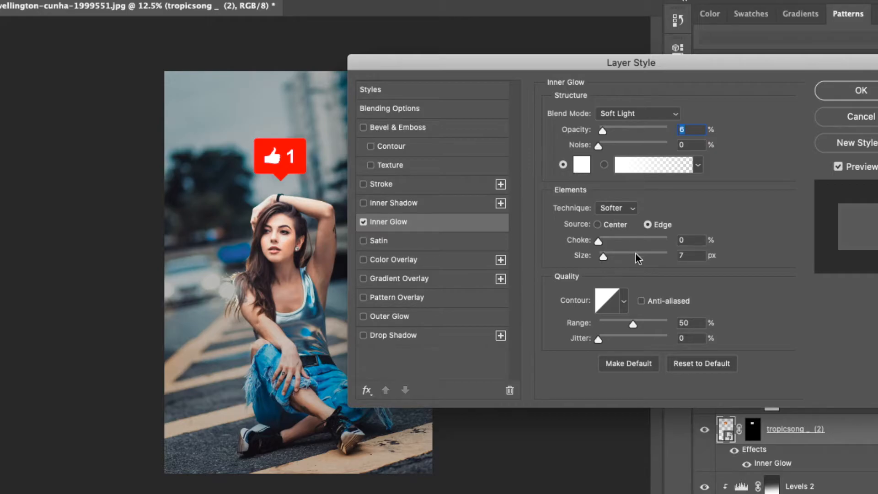
left_click_drag(602, 259, 638, 254)
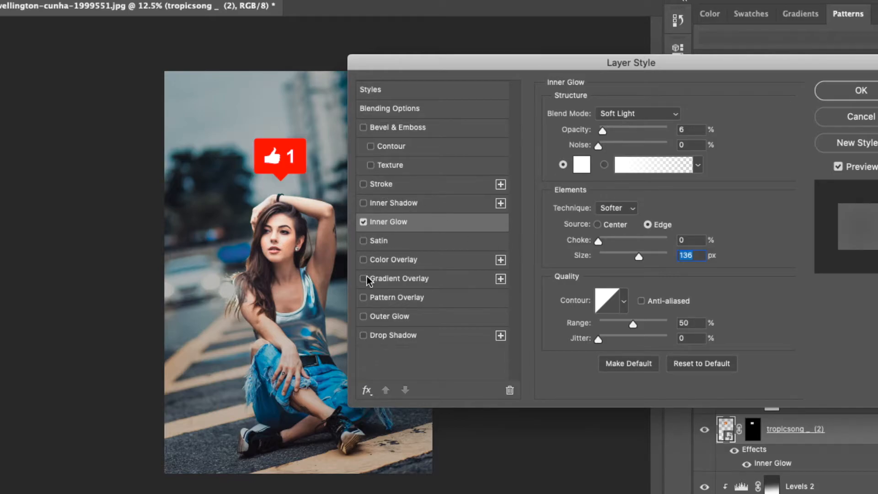
Add an Outer Glow to the bubble with Screen blend mode and a size of 95 px.
left_click(364, 316)
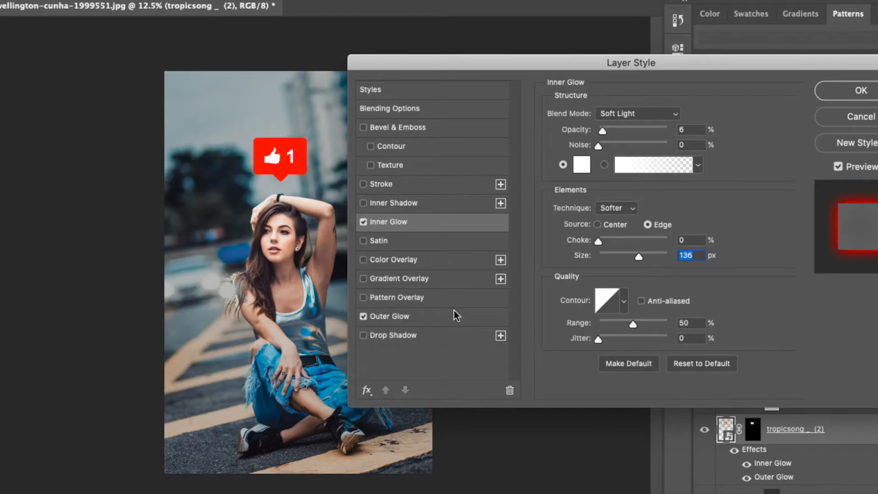
left_click(421, 315)
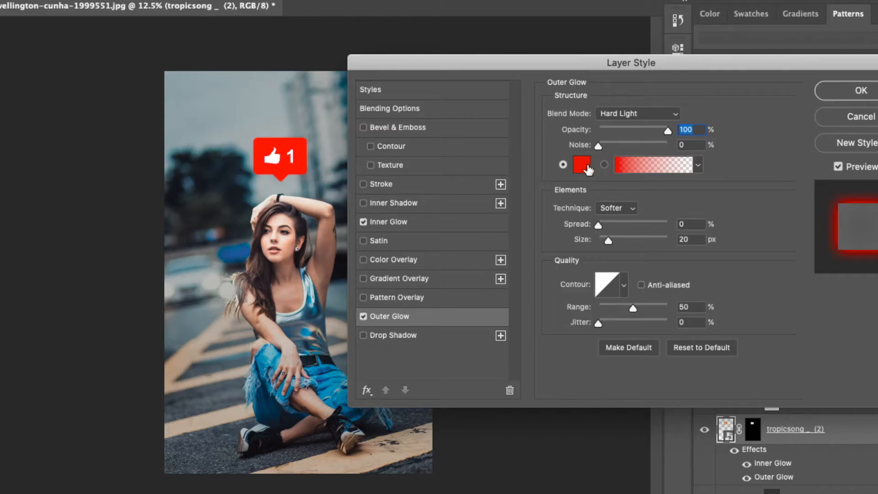
left_click(637, 114)
left_click(638, 40)
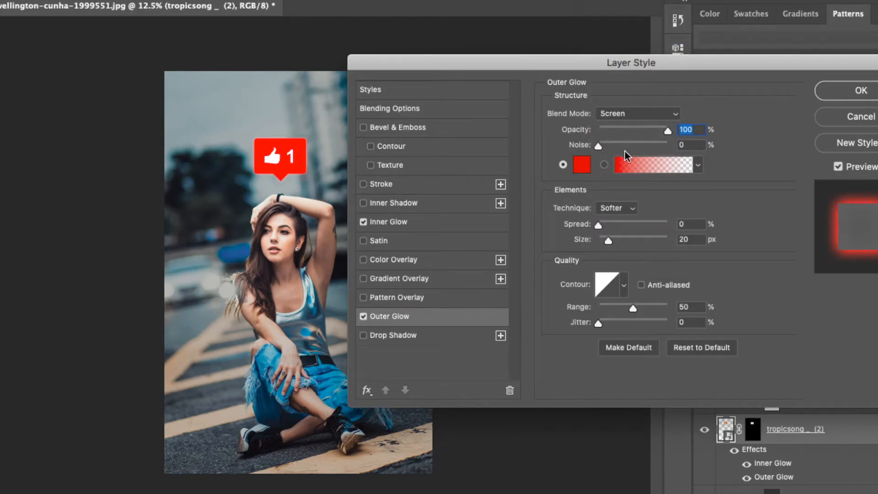
left_click_drag(608, 243, 626, 240)
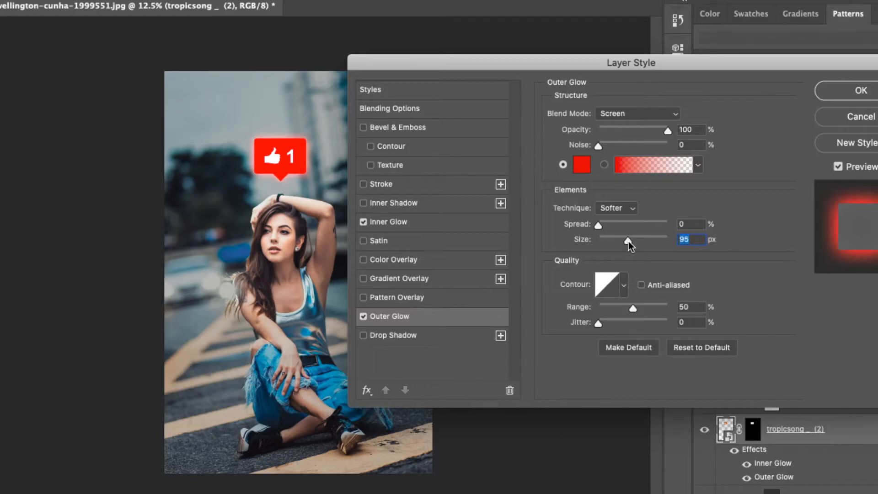
Change the outer glow colour to a fully saturated bright red, apply the layer style, and compare Hue/Saturation 1 on and off.
left_click(583, 164)
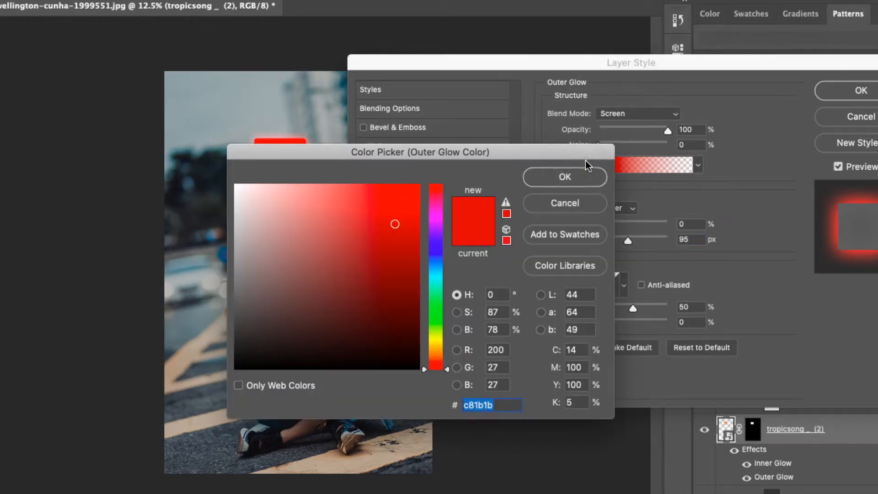
left_click_drag(446, 369, 444, 153)
left_click_drag(395, 224, 425, 150)
left_click(537, 176)
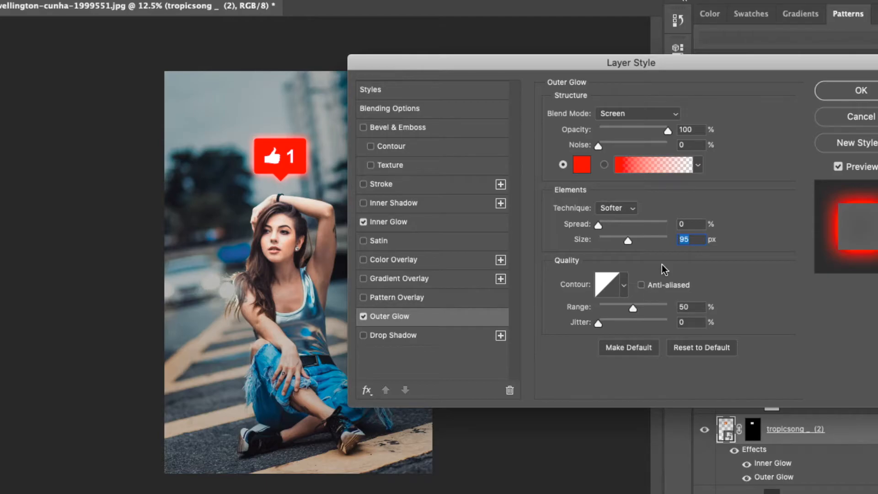
left_click(858, 90)
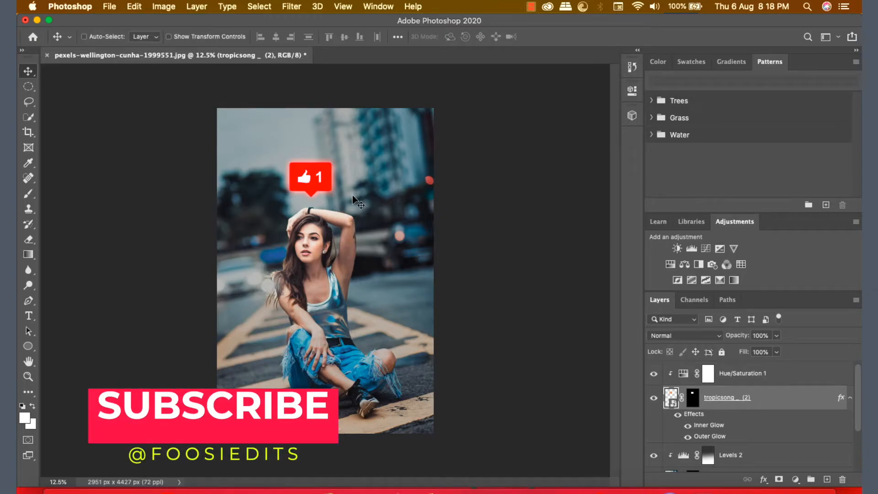
left_click(654, 373)
left_click(653, 373)
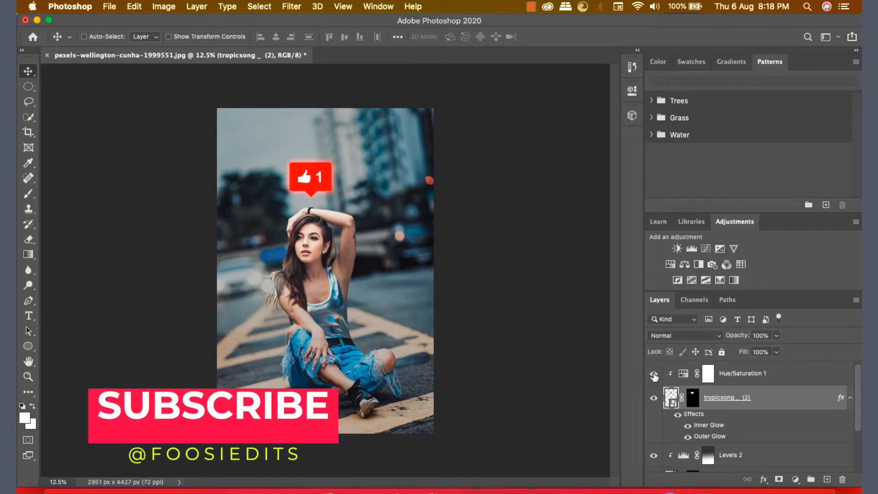
Compare the like bubble with its layer effects on and off.
left_click(677, 414)
left_click(678, 414)
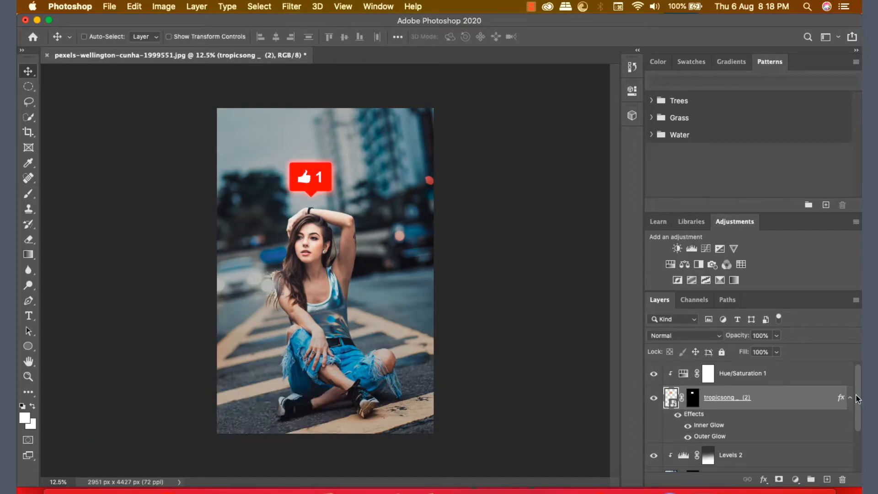
Add a new empty layer above Levels 2 and clip it to the masked woman layer.
left_click_drag(859, 404, 861, 429)
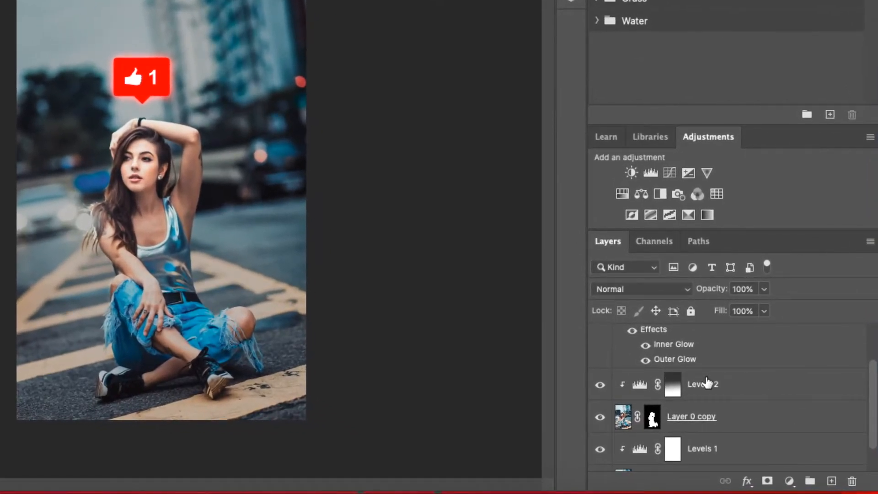
left_click(771, 387)
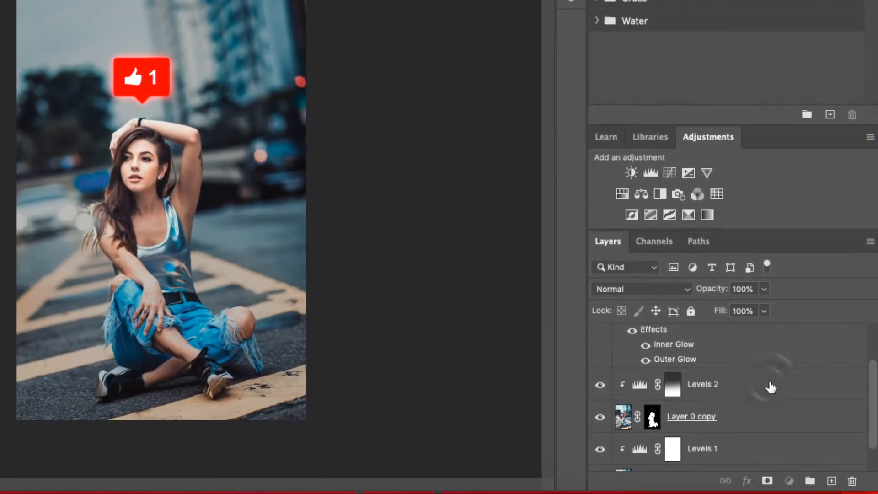
left_click(832, 481)
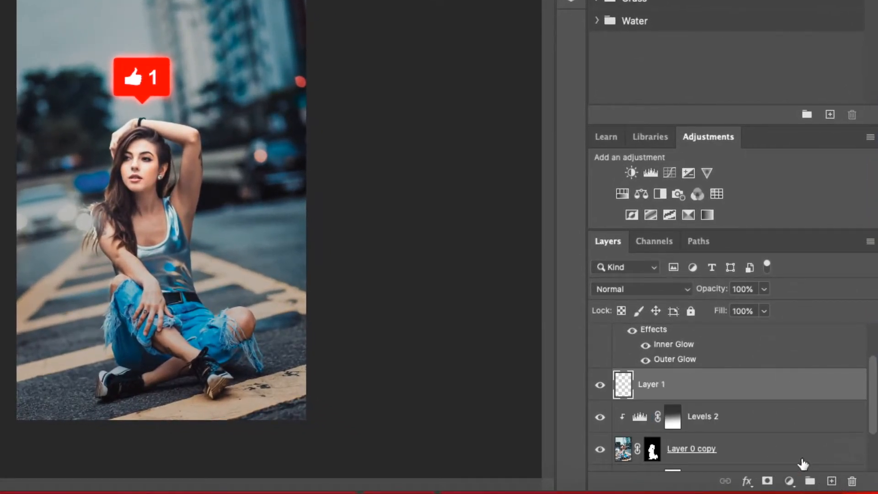
right_click(653, 385)
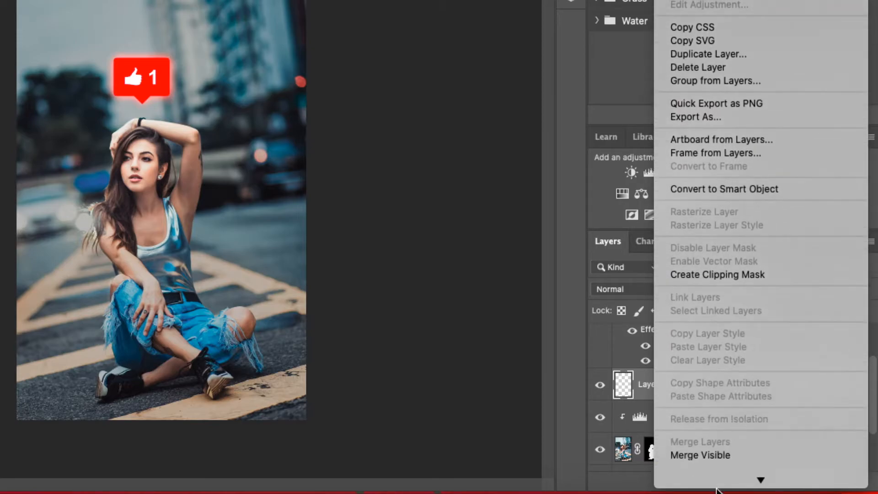
left_click(694, 273)
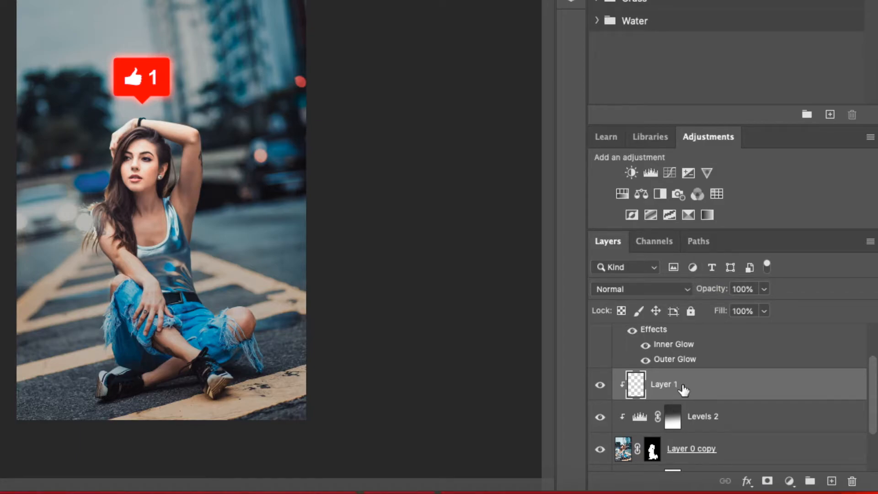
Rename the new clipped layer "colour" and set its blend mode to Color.
double_click(660, 385)
type("colour")
key("Return")
left_click(682, 288)
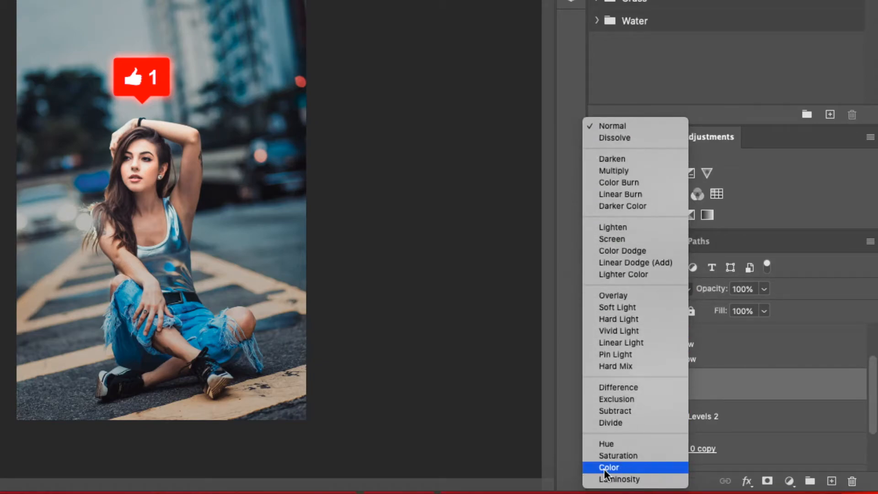
left_click(610, 467)
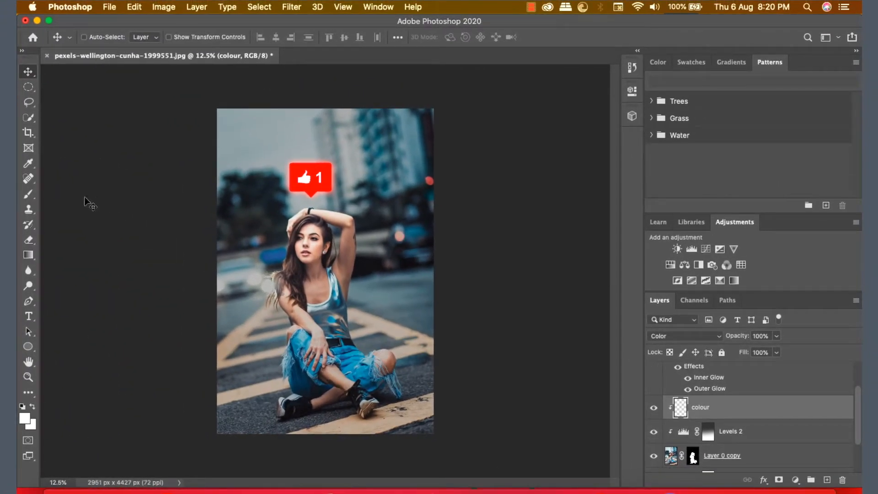
Choose the Brush Tool and reduce its size to 700 px.
left_click(32, 197)
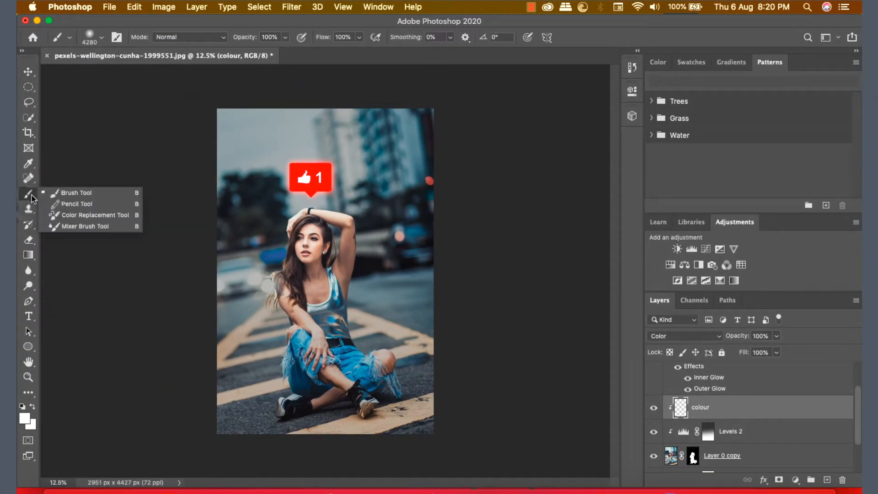
left_click(73, 198)
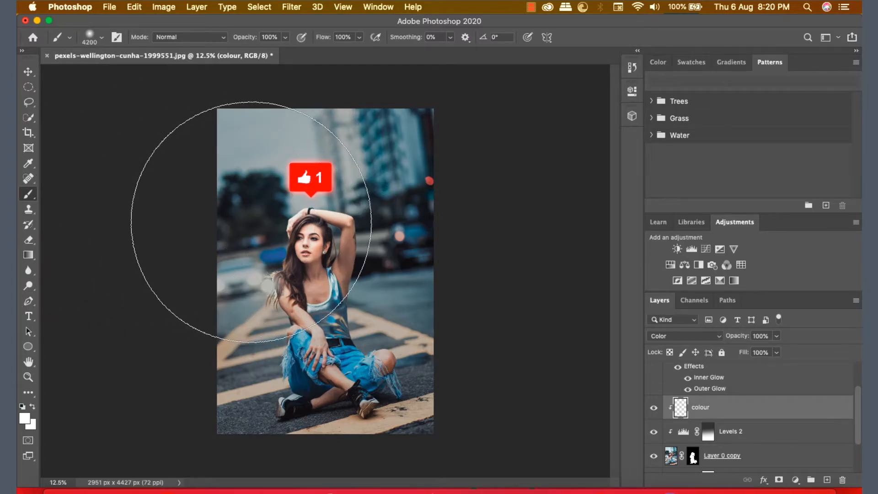
key("bracketleft")
key("bracketleft")
key("bracketleft")
key("bracketleft")
key("bracketleft")
key("bracketleft")
key("bracketleft")
key("bracketleft")
key("bracketleft")
key("bracketleft")
key("bracketleft")
key("bracketleft")
key("bracketleft")
key("bracketleft")
key("bracketleft")
key("bracketleft")
key("bracketleft")
key("bracketleft")
key("bracketleft")
key("bracketleft")
key("bracketleft")
key("bracketleft")
key("bracketleft")
key("bracketleft")
key("bracketleft")
key("bracketleft")
key("bracketleft")
key("bracketleft")
key("bracketleft")
key("bracketleft")
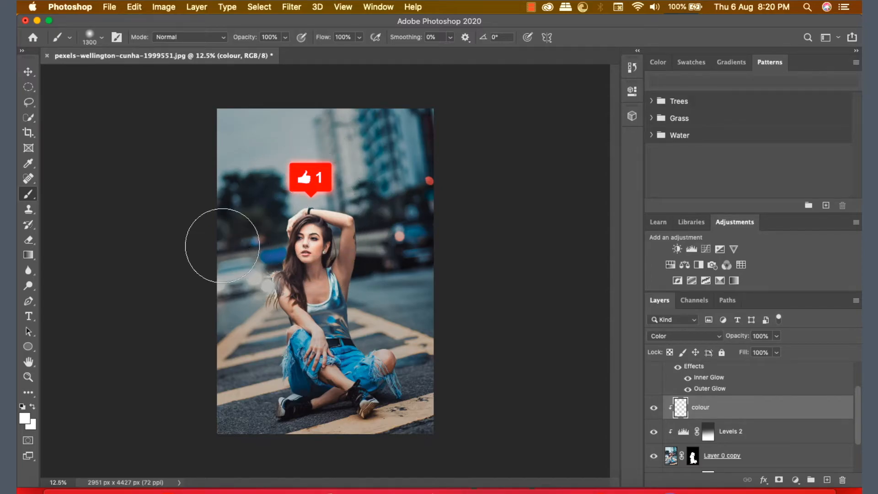
key("bracketleft")
key("bracketleft")
key("bracketleft")
key("bracketleft")
key("bracketleft")
key("bracketleft")
right_click(321, 170)
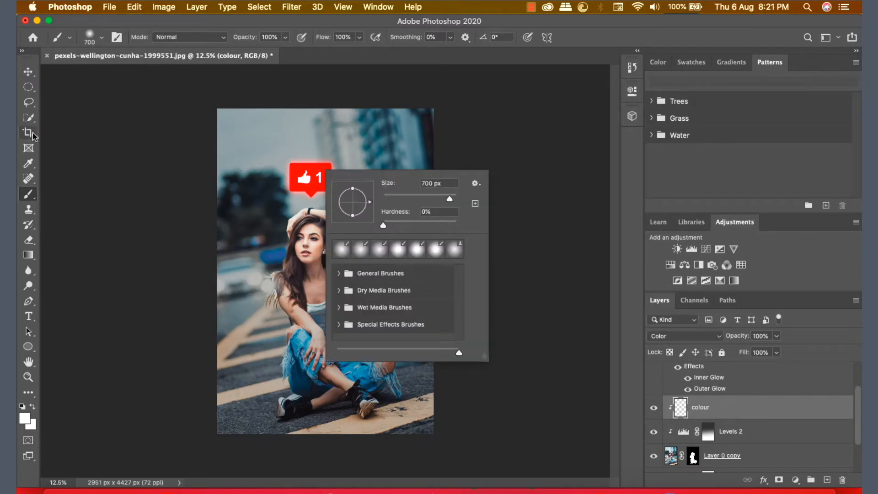
Sample the red of the like bubble as the foreground colour with the Eyedropper.
left_click(29, 164)
right_click(326, 171)
left_click(324, 165)
left_click_drag(325, 163, 325, 170)
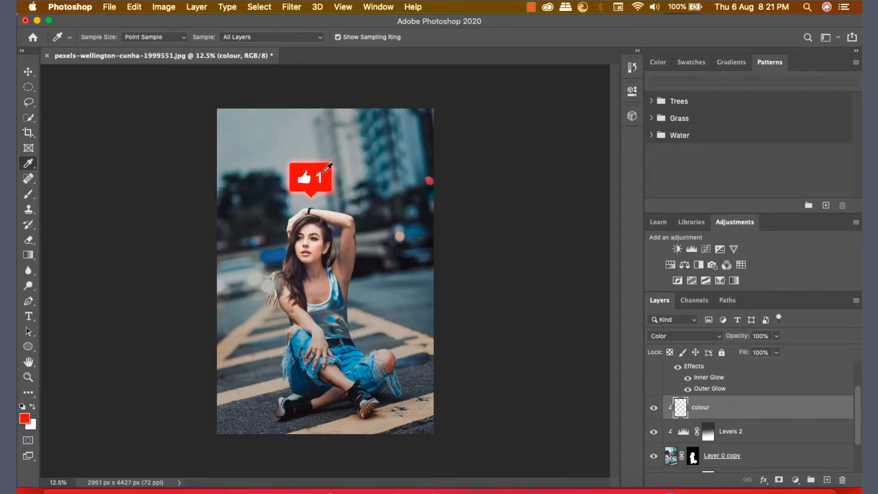
Set the brush to a size of 900 px and an opacity of 25%.
left_click(28, 193)
key("bracketright")
key("bracketright")
key("bracketright")
key("bracketright")
key("bracketright")
key("bracketleft")
key("bracketleft")
key("bracketleft")
key("bracketleft")
key("bracketleft")
key("bracketleft")
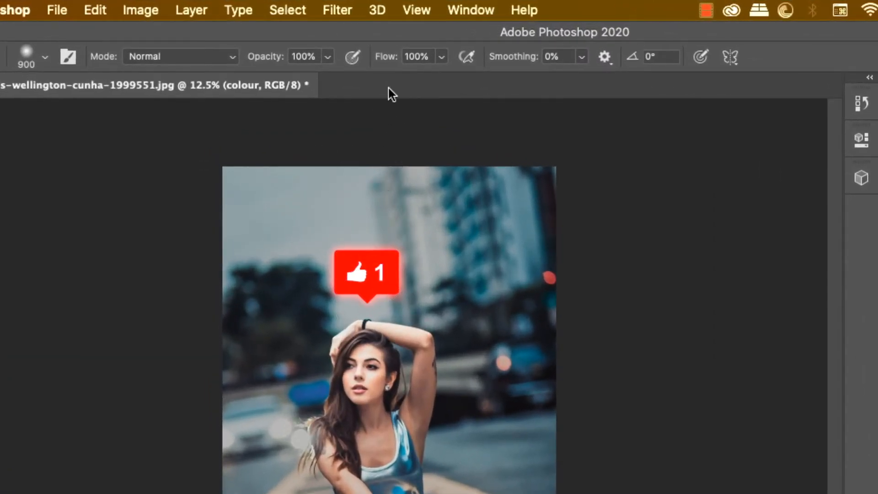
left_click(328, 57)
left_click_drag(329, 77, 265, 82)
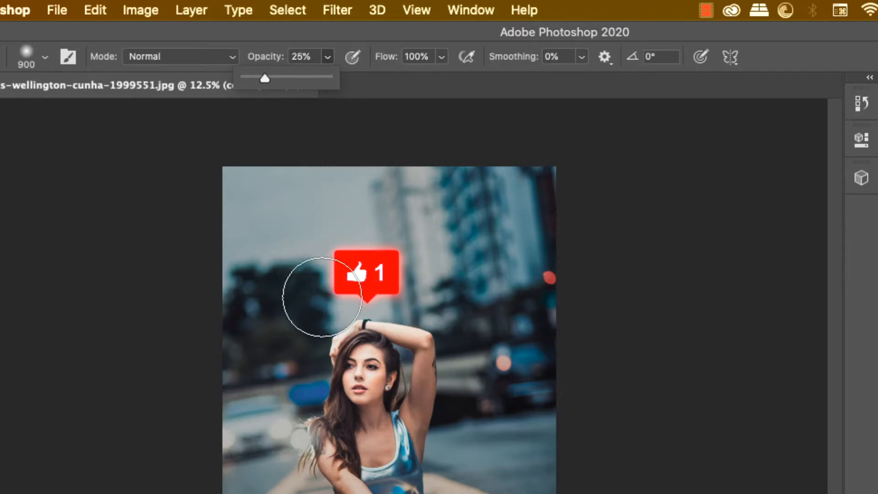
Paint red light over the woman's hair, arms, jeans and boots on the colour layer, reducing the brush to 600 px.
left_click(306, 287)
mouse_move(315, 311)
left_mouse_down()
mouse_move(274, 402)
mouse_move(285, 418)
left_mouse_up()
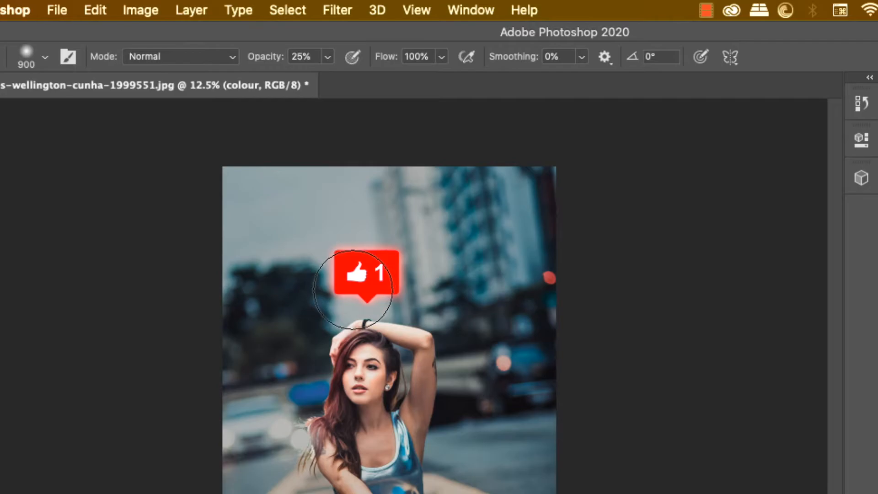
key("bracketleft")
key("bracketleft")
key("bracketleft")
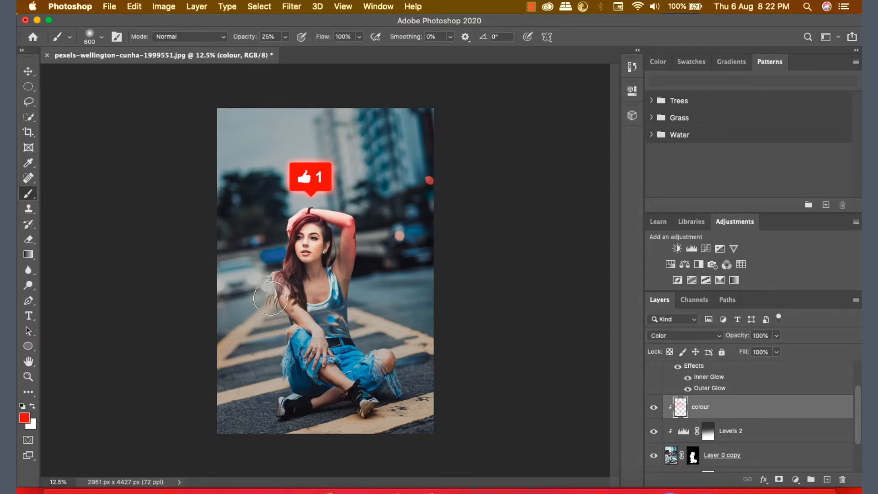
left_click_drag(274, 395, 286, 409)
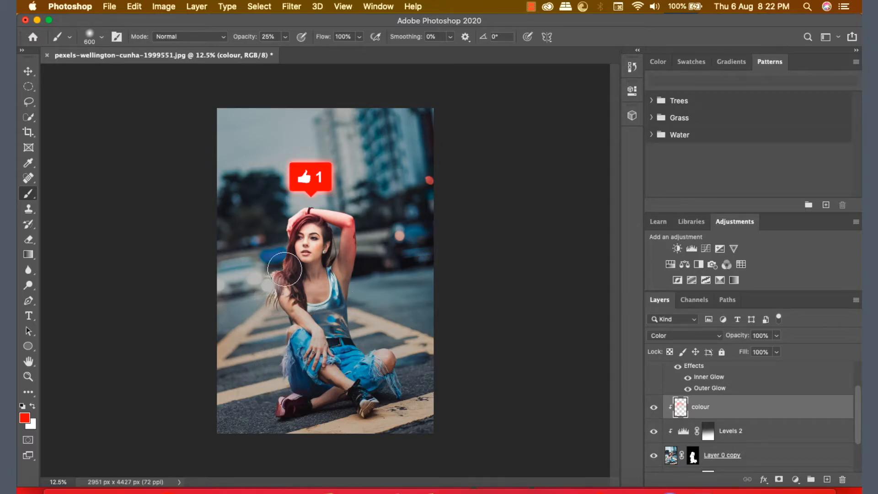
mouse_move(282, 229)
left_mouse_down()
mouse_move(272, 298)
mouse_move(281, 355)
mouse_move(270, 391)
left_mouse_up()
mouse_move(329, 210)
left_mouse_down()
mouse_move(347, 221)
mouse_move(358, 279)
left_mouse_up()
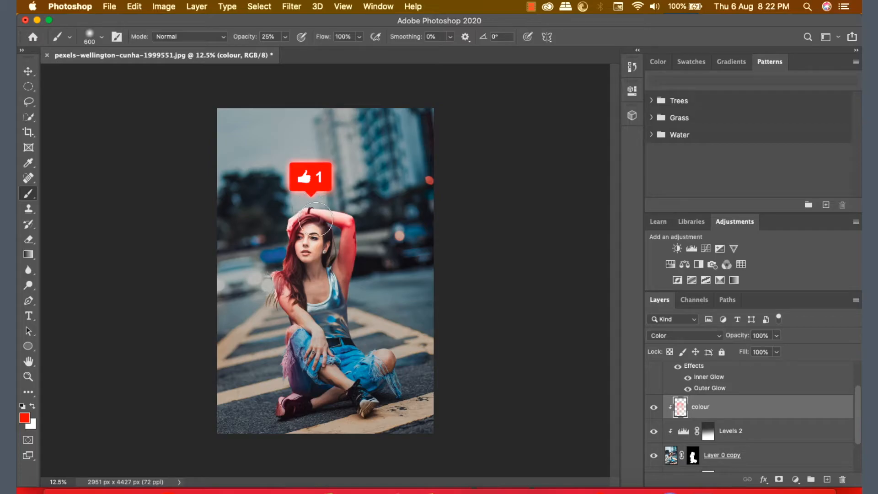
left_click_drag(341, 406, 355, 405)
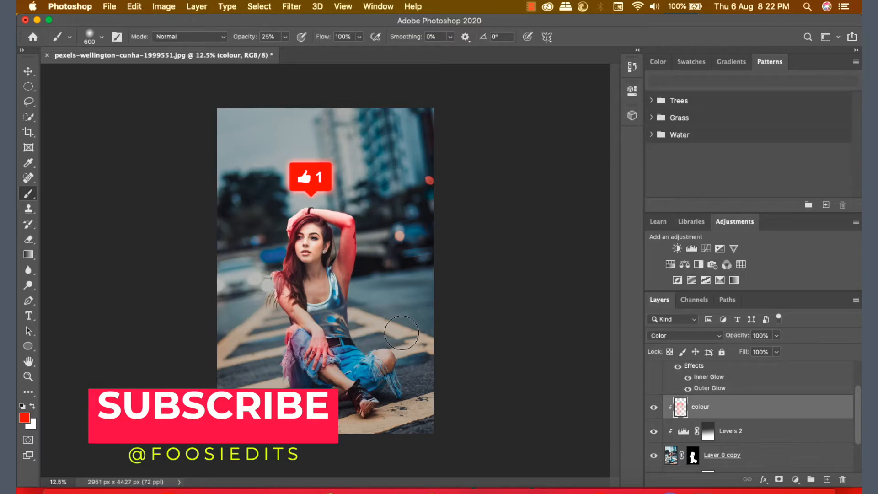
Enlarge the brush to 1800 px and spread a soft red tint over the woman's upper body.
key("bracketright")
key("bracketright")
key("bracketright")
key("bracketright")
key("bracketright")
key("bracketright")
key("bracketright")
key("bracketright")
key("bracketright")
key("bracketright")
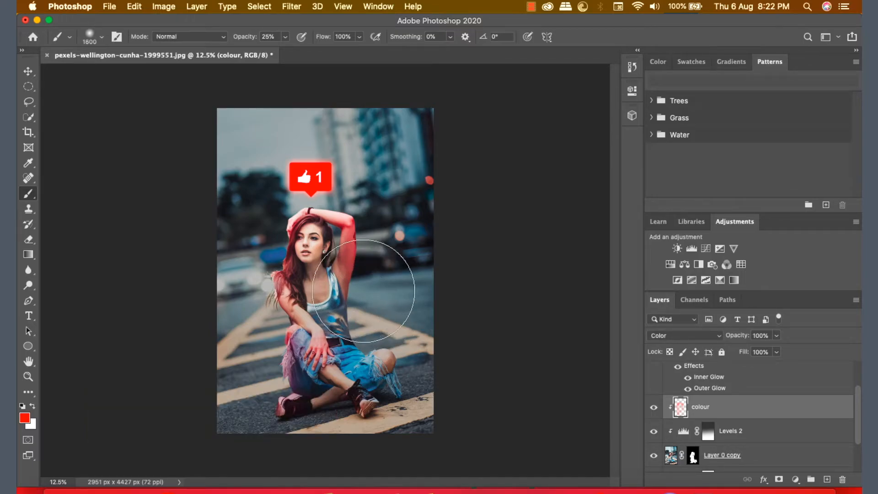
key("bracketright")
key("bracketright")
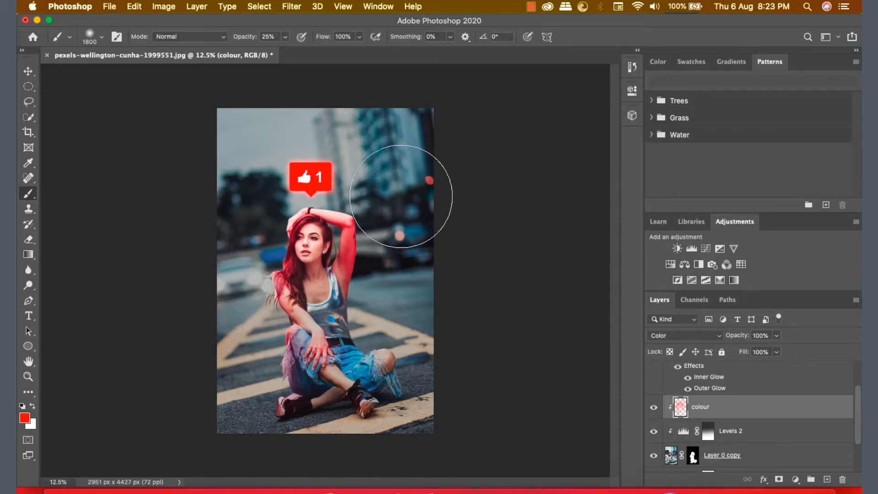
Reduce the brush to 300 px and deepen the red on the woman's hair and upper body.
key("bracketleft")
key("bracketleft")
key("bracketleft")
key("bracketleft")
key("bracketleft")
key("bracketleft")
key("bracketleft")
key("bracketleft")
key("bracketleft")
key("bracketleft")
key("bracketleft")
key("bracketleft")
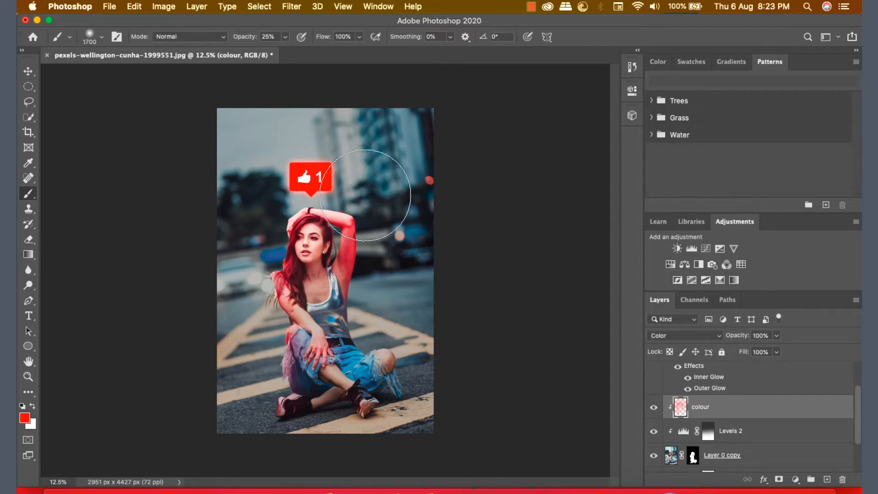
key("bracketleft")
key("bracketleft")
key("bracketleft")
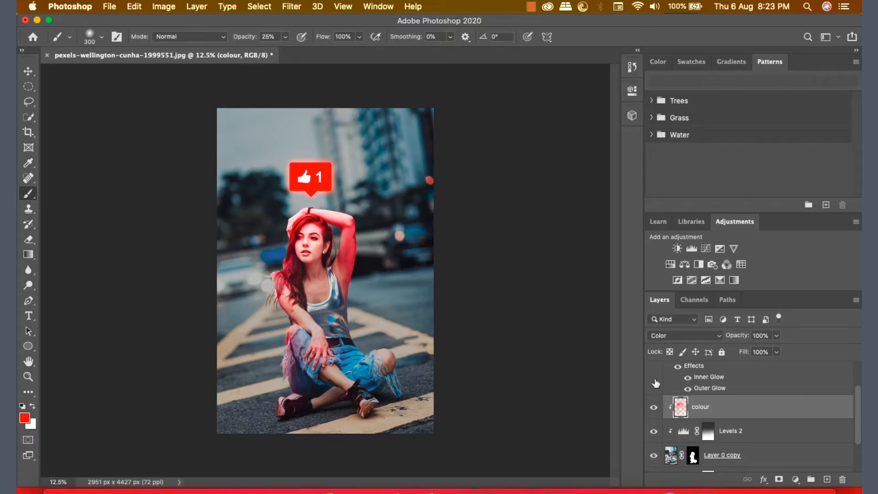
Switch to the Move tool and compare the photo with the colour layer hidden and shown.
left_click(28, 71)
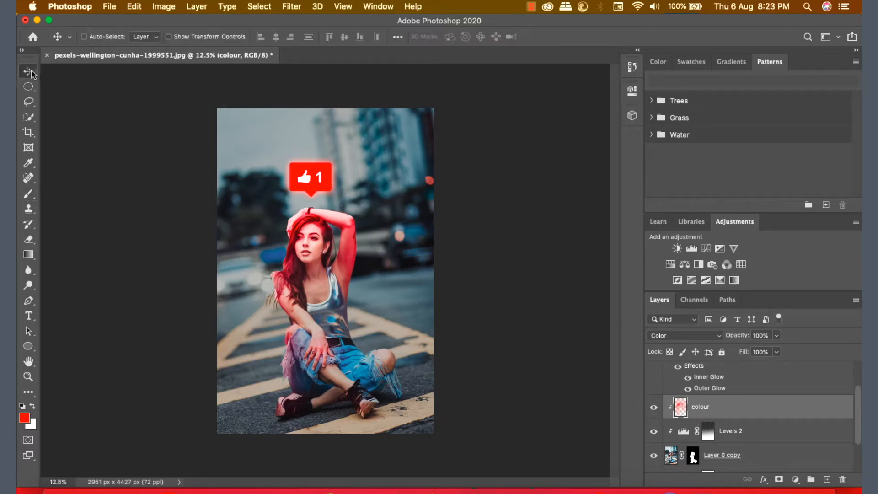
left_click(654, 409)
left_click(654, 408)
Shift the colour layer's hue to +1 with Hue/Saturation and compare the layer on and off.
key("super+u")
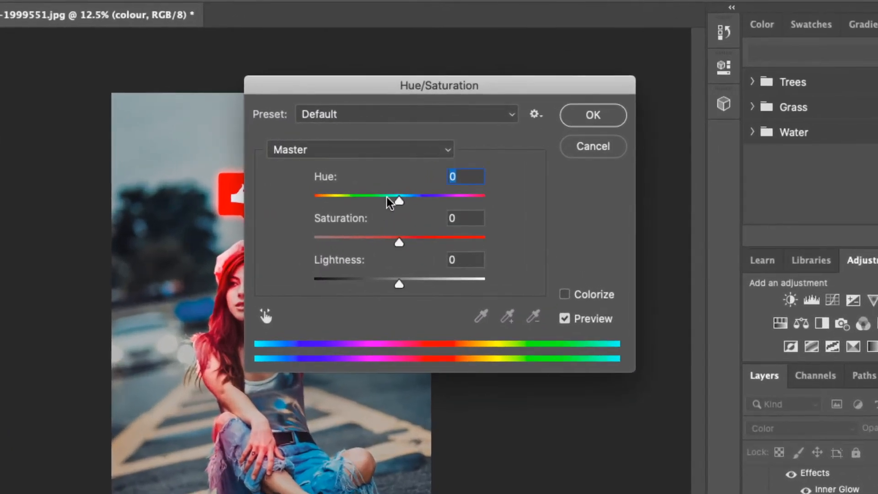
key("Down")
key("Down")
key("Down")
key("Down")
left_click_drag(398, 86, 569, 175)
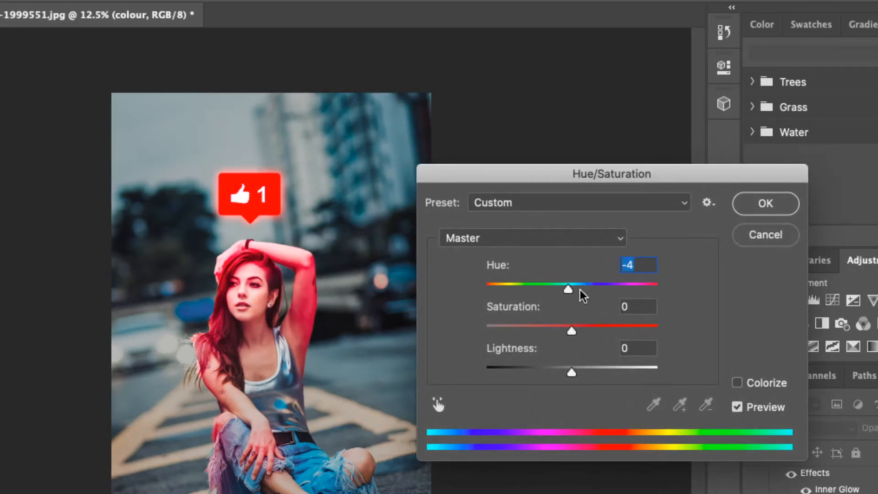
mouse_move(568, 290)
left_mouse_down()
mouse_move(579, 291)
mouse_move(567, 292)
left_mouse_up()
left_click_drag(567, 292, 574, 294)
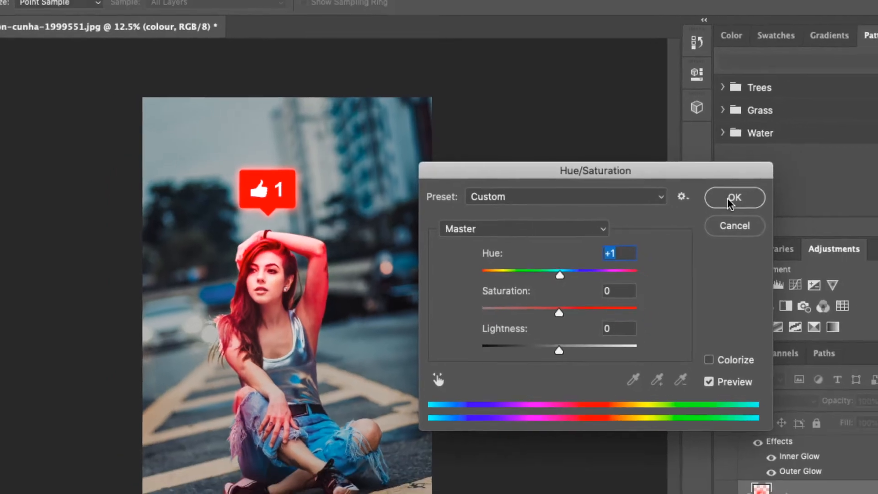
left_click(760, 205)
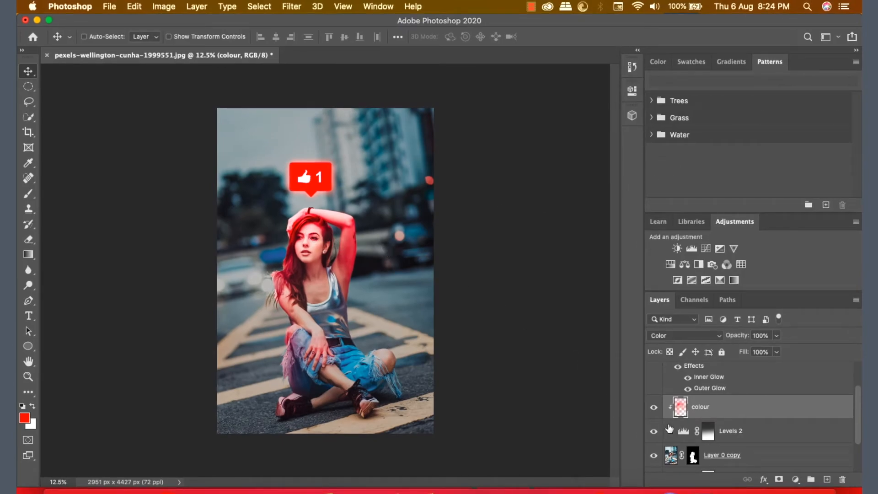
left_click(653, 409)
left_click(654, 409)
Add a layer named "colour 2" above the colour layer and set its blend mode to Overlay.
left_click_drag(859, 414, 861, 427)
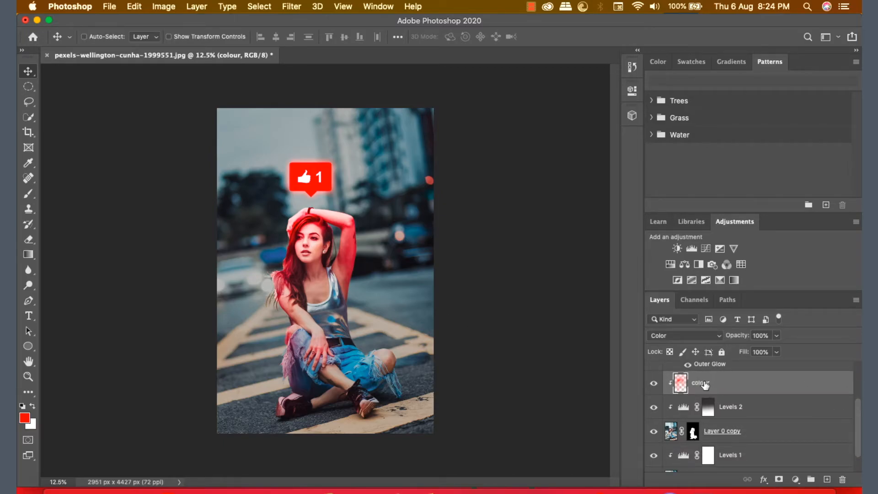
left_click(826, 480)
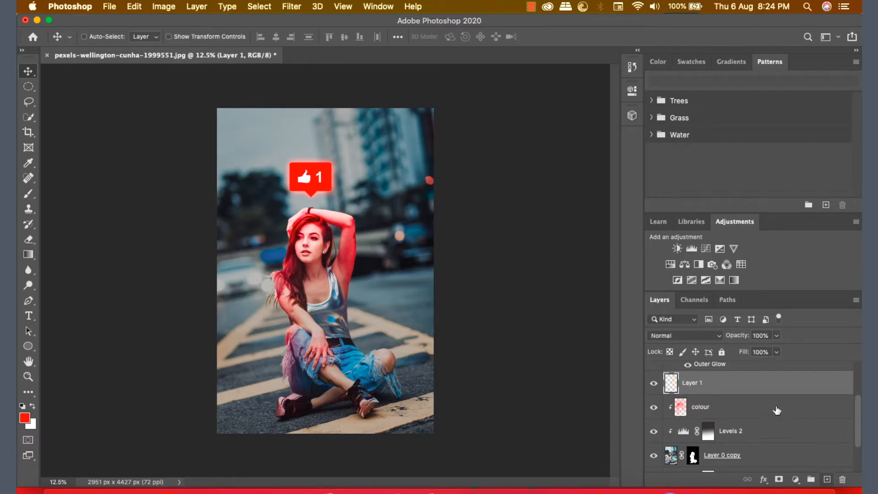
double_click(691, 384)
type("colour 2")
key("Return")
left_click(711, 336)
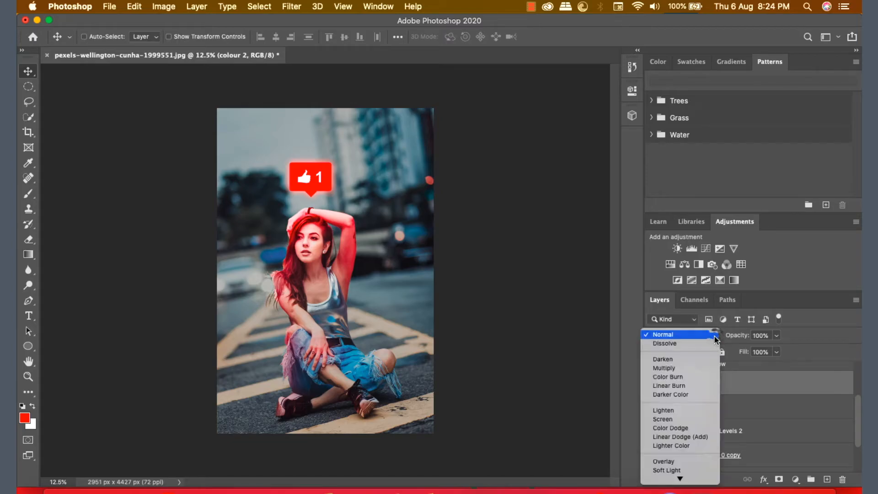
mouse_move(680, 478)
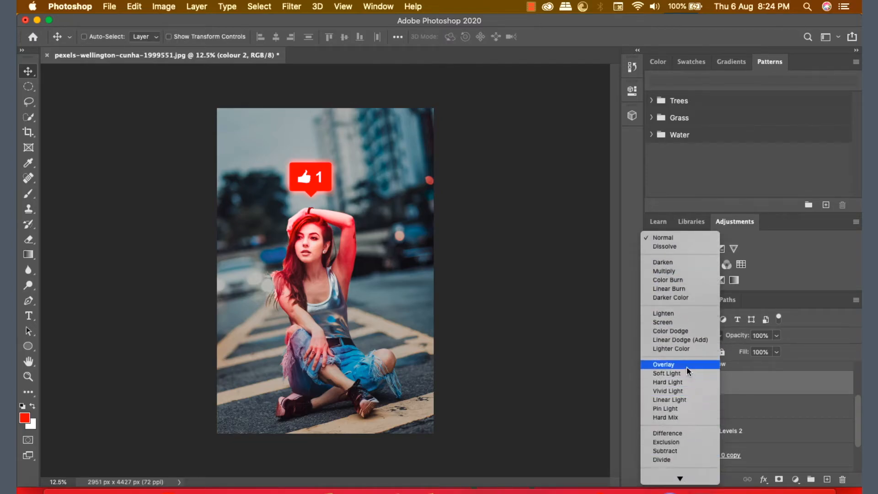
left_click(688, 364)
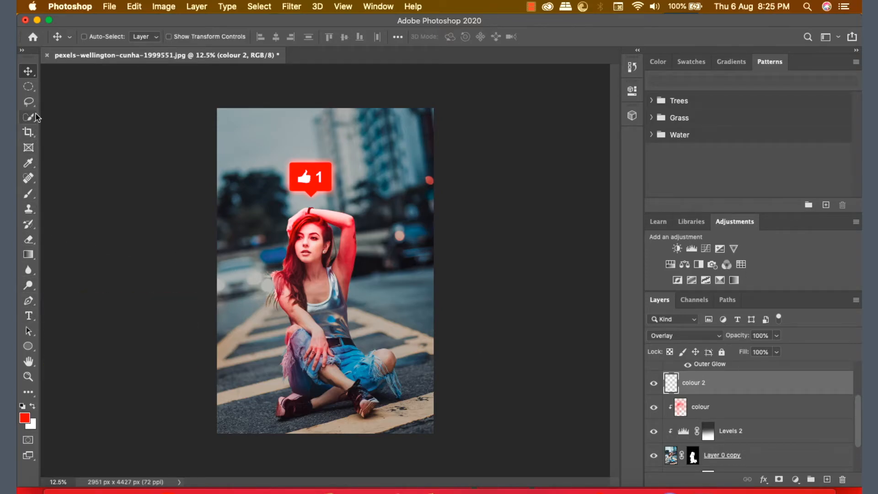
Paint red light over the woman's legs and the surrounding road on the "colour 2" layer with a 2300 px brush, and compare the layer on and off.
left_click(29, 195)
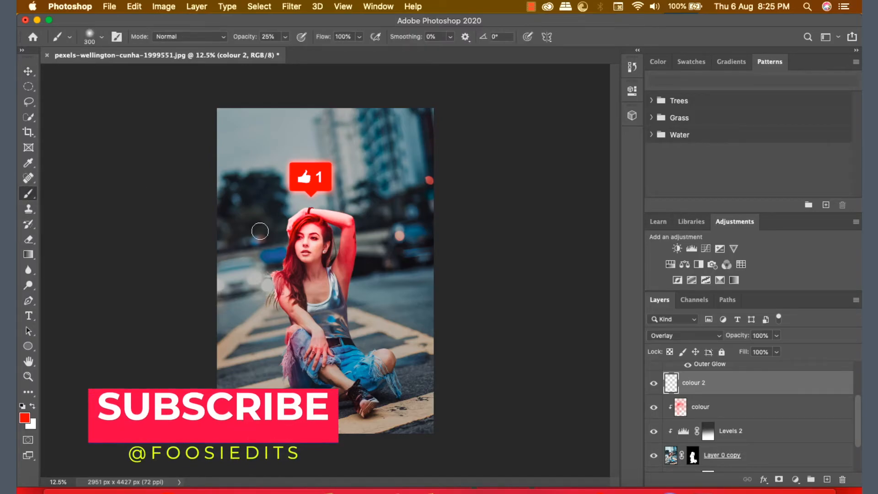
key("bracketright")
key("bracketright")
key("bracketright")
key("bracketright")
key("bracketright")
key("bracketright")
key("bracketright")
key("bracketright")
key("bracketright")
key("bracketright")
key("bracketright")
key("bracketright")
key("bracketright")
key("bracketright")
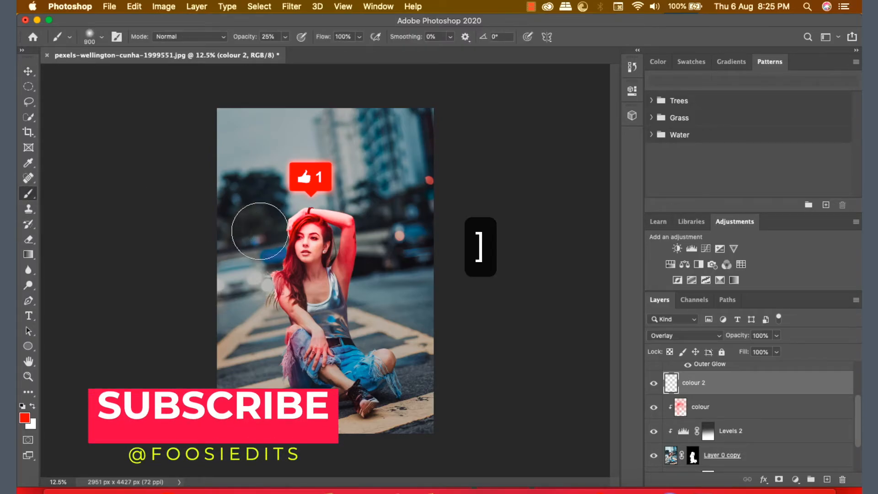
key("bracketright")
key("bracketright")
key("bracketright")
key("bracketright")
key("bracketright")
key("bracketright")
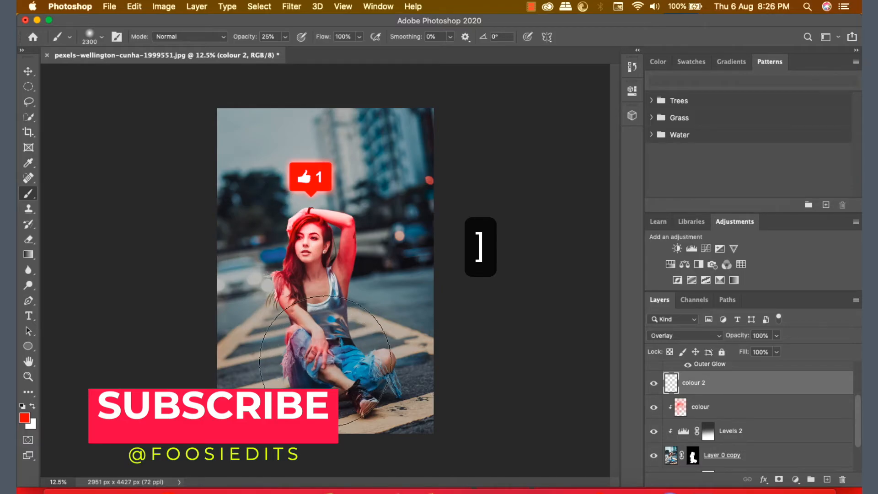
left_click(330, 366)
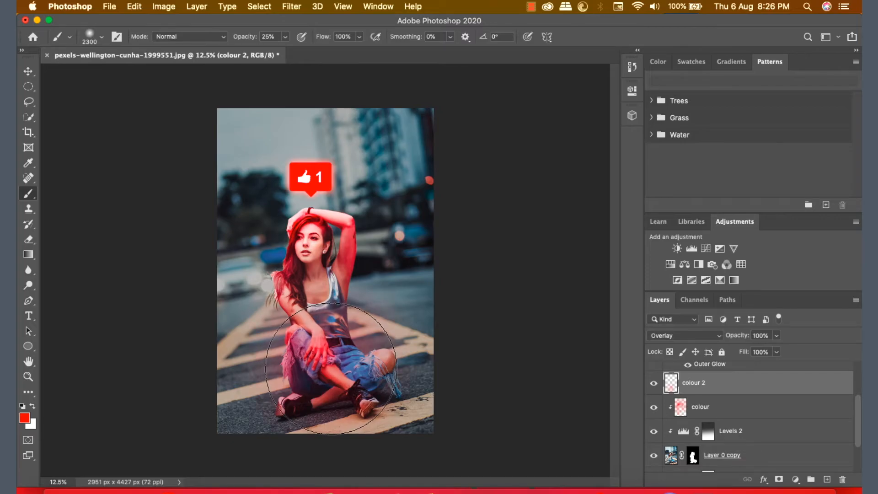
mouse_move(336, 366)
left_mouse_down()
mouse_move(364, 372)
mouse_move(304, 375)
mouse_move(357, 391)
left_mouse_up()
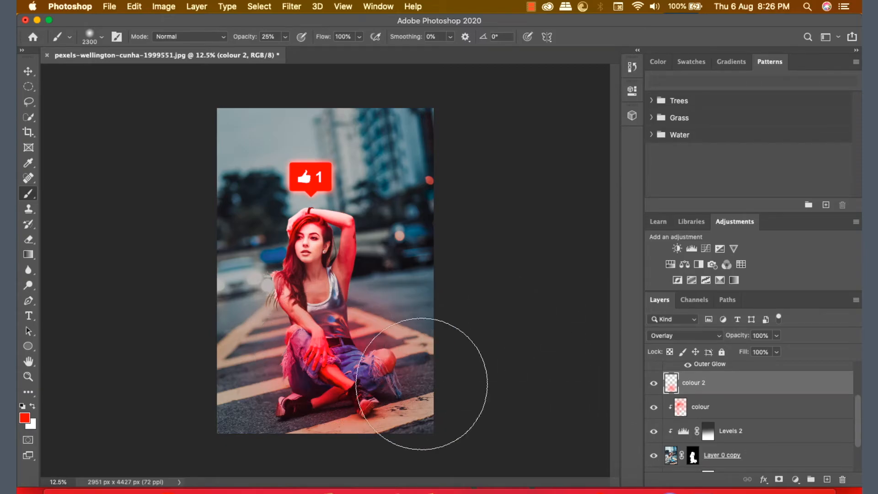
left_click(655, 385)
left_click(654, 384)
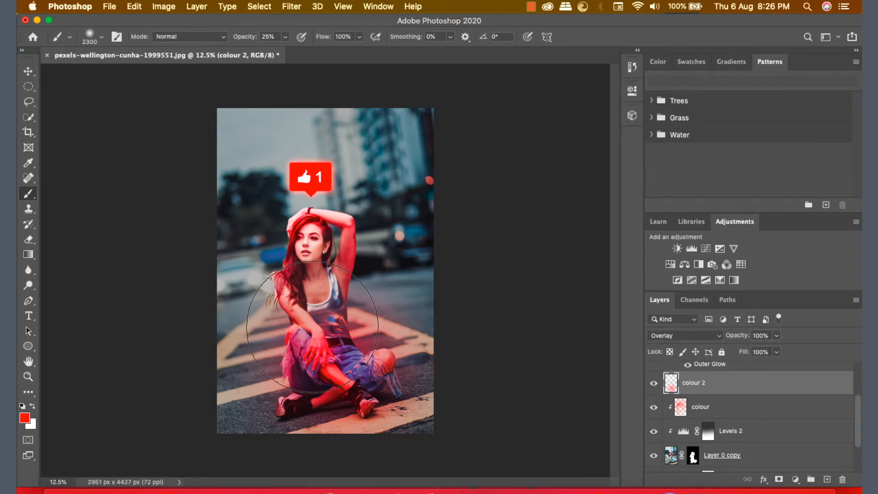
Switch to the Move tool and lower the "colour 2" layer's opacity to 82%.
left_click(29, 71)
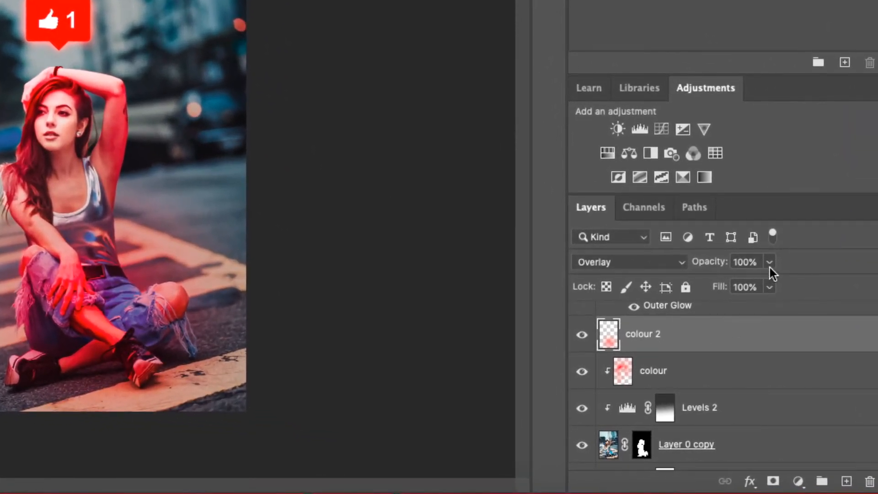
left_click(769, 264)
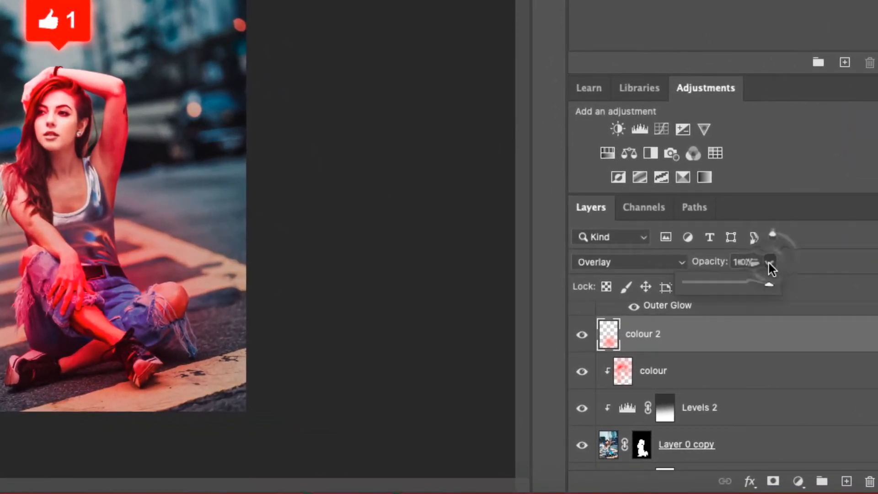
left_click_drag(755, 287, 753, 288)
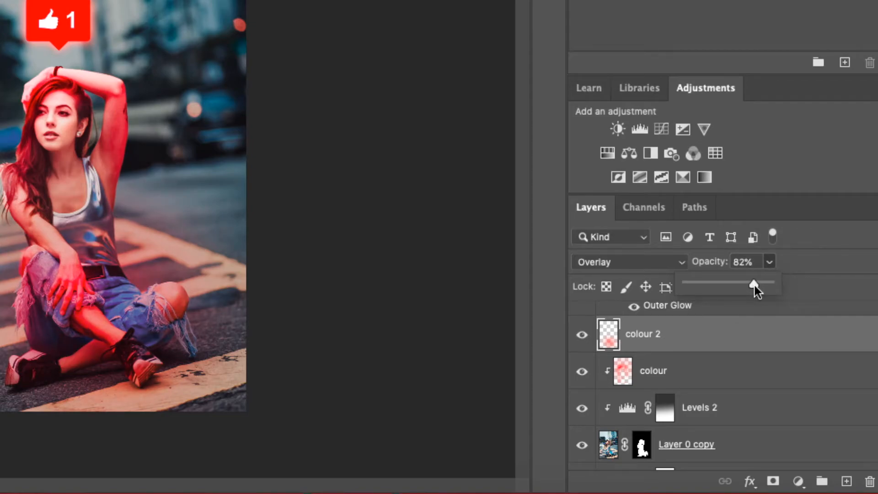
left_click(771, 260)
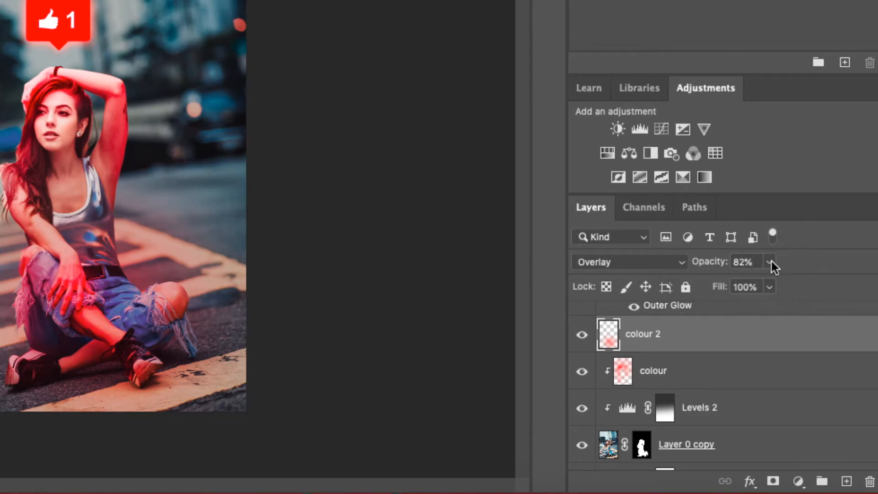
Load the woman's outline from the Layer 0 copy mask as a selection and add it as a layer mask on "colour 2".
scroll(723, 384, "down", 2)
scroll(722, 384, "up", 1)
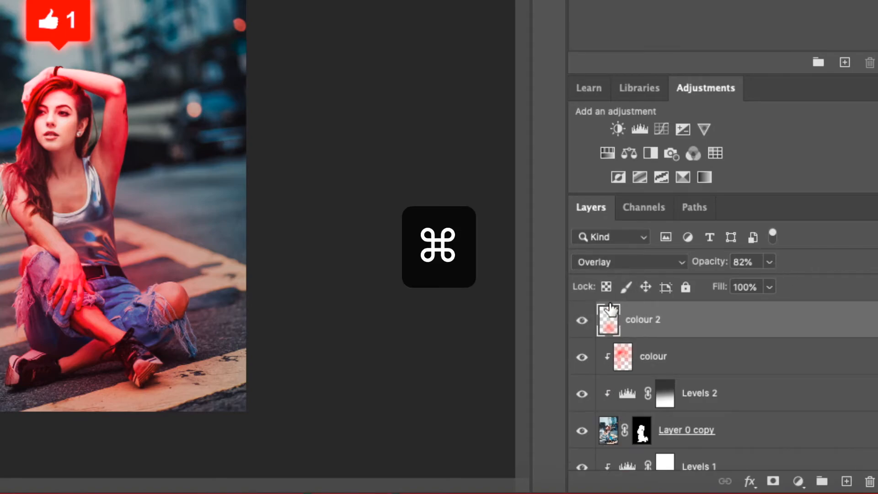
left_click(610, 434, "super")
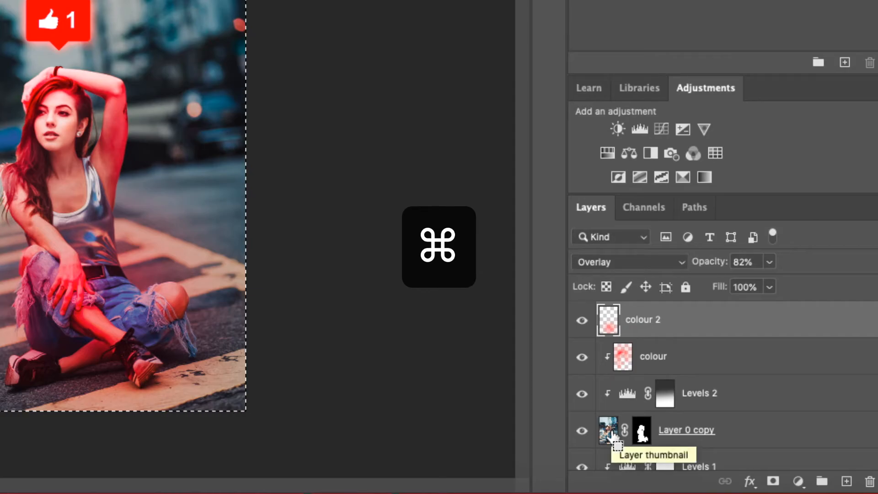
left_click(652, 434, "super")
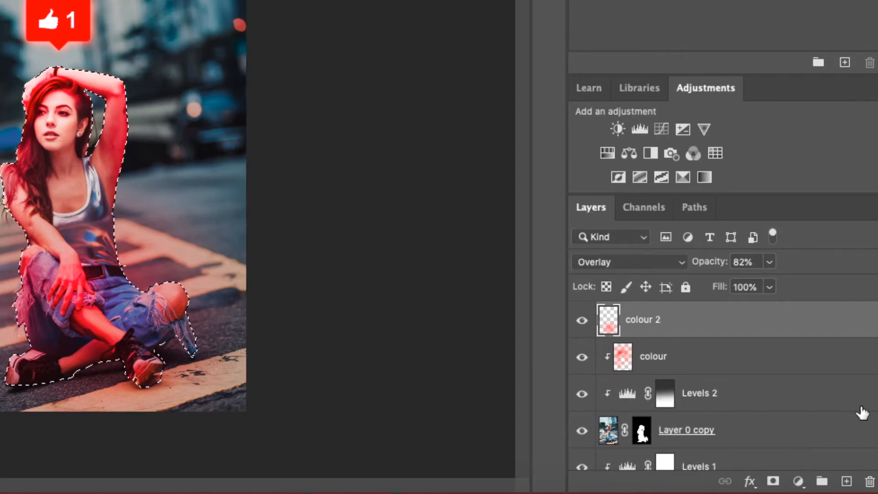
scroll(723, 384, "down", 1)
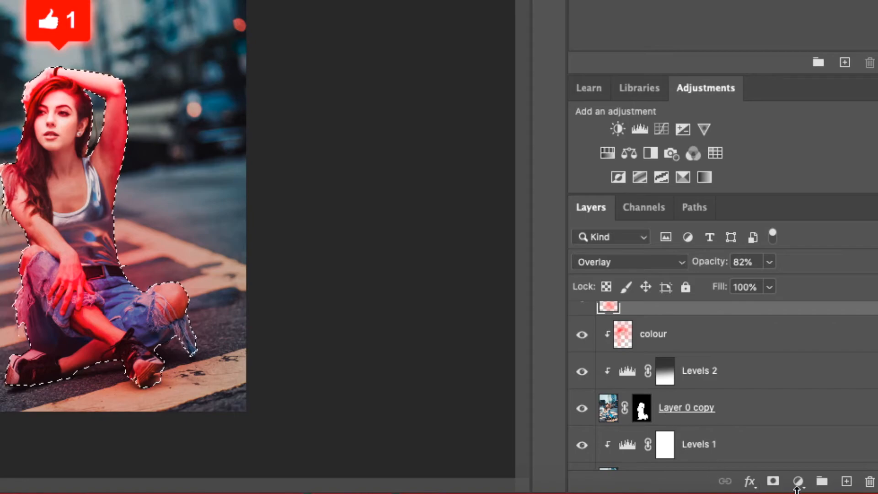
left_click(773, 481)
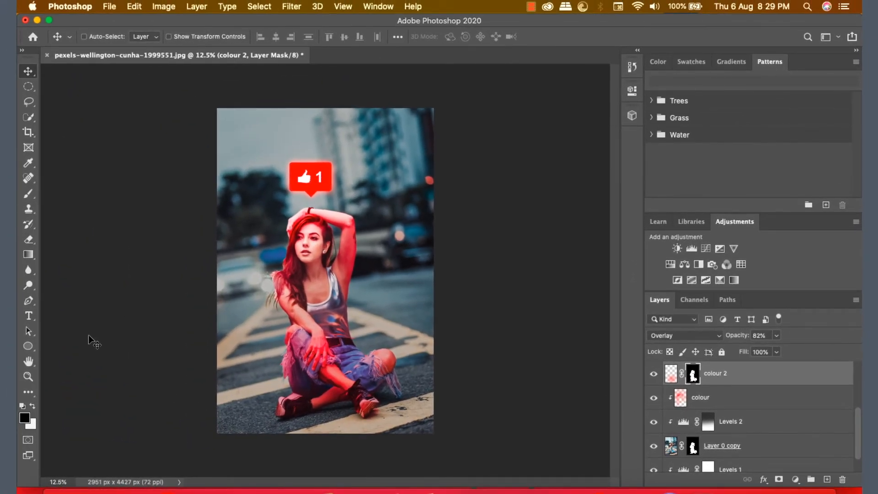
Draw white-to-transparent linear gradients upward from the photo's lower edge on the "colour 2" mask to bring back red on the road.
left_click(27, 253)
left_click(73, 253)
left_click(32, 406)
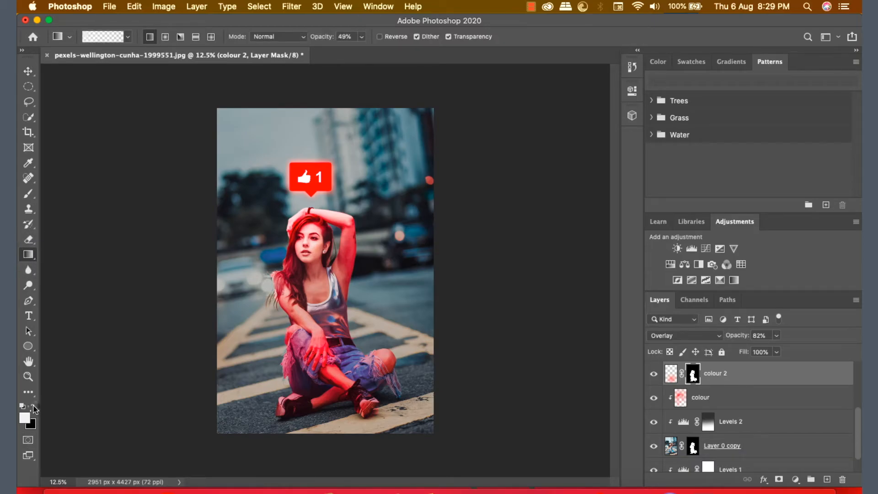
left_click_drag(330, 427, 330, 351)
left_click_drag(334, 426, 332, 315)
left_click_drag(333, 429, 325, 281)
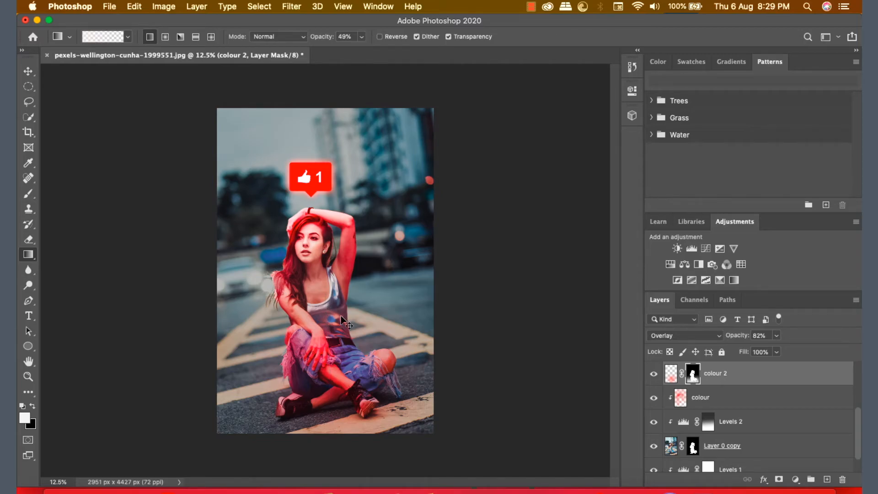
left_click(28, 71)
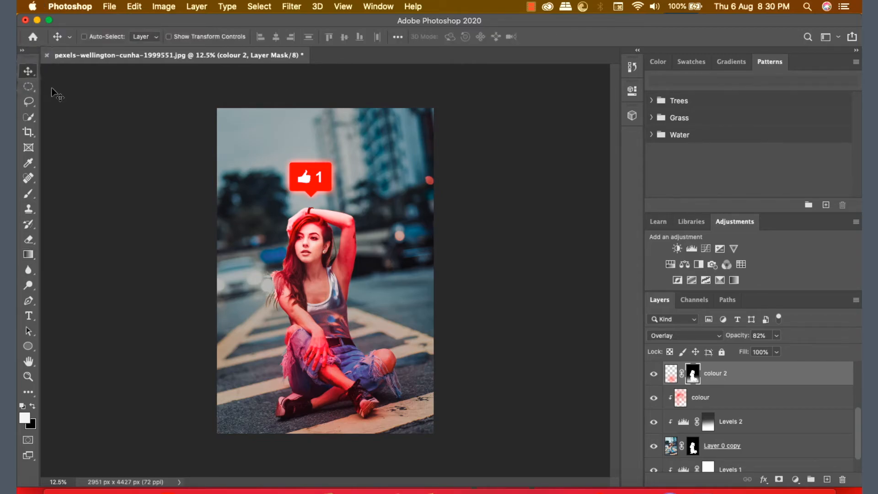
Reduce the "colour 2" layer's fill to 70%.
left_click(766, 371)
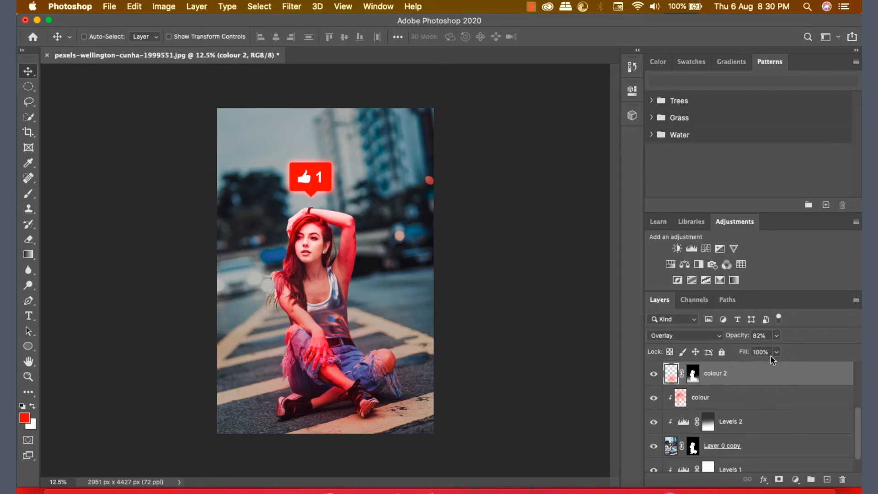
left_click(775, 352)
left_click_drag(776, 368, 754, 368)
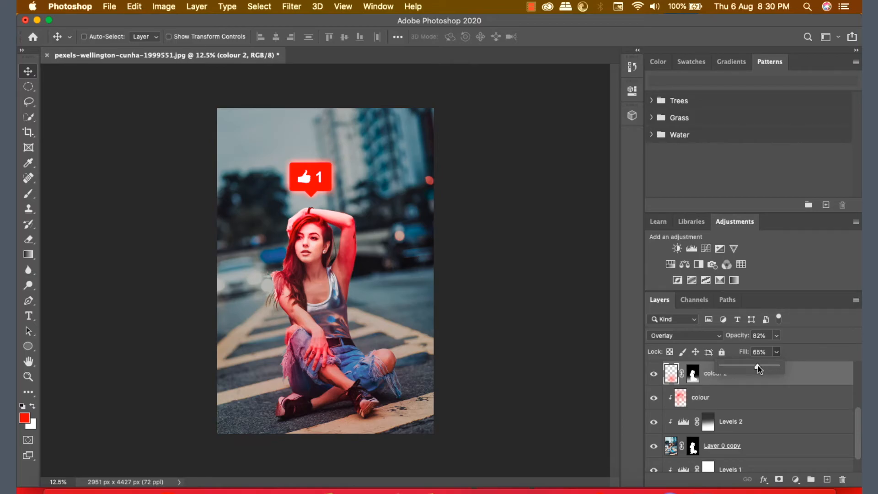
left_click_drag(759, 368, 760, 369)
left_click(776, 382)
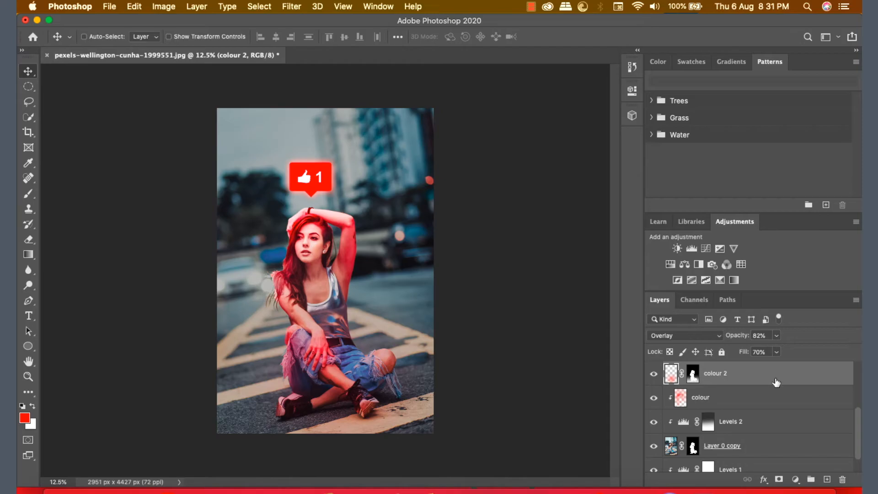
Set the white output level of the Levels 1 adjustment layer to 175.
left_click_drag(857, 424, 860, 433)
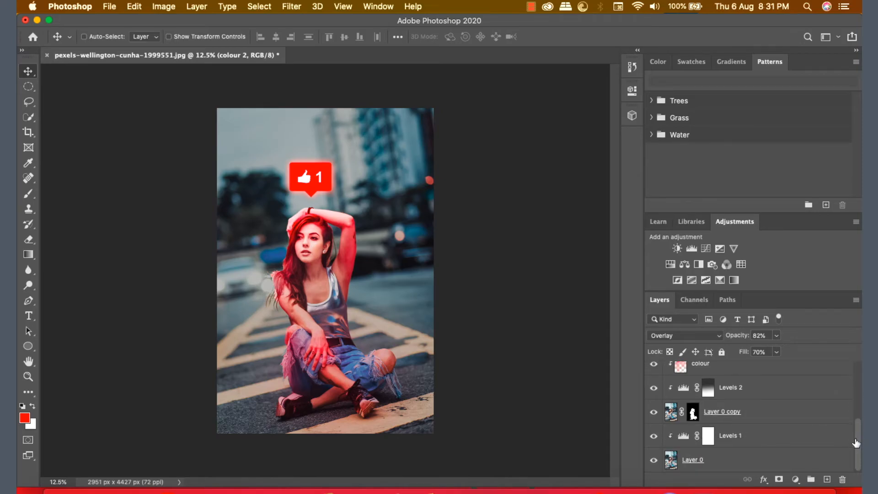
left_click(708, 435)
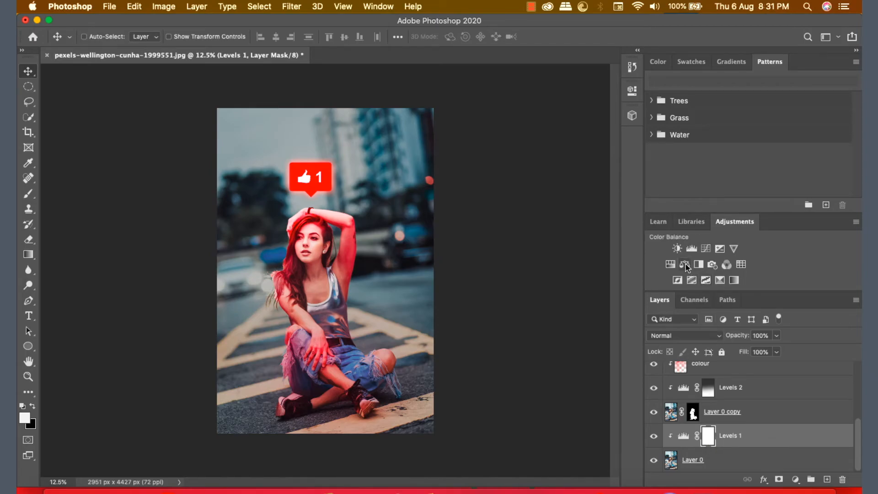
left_click(683, 436)
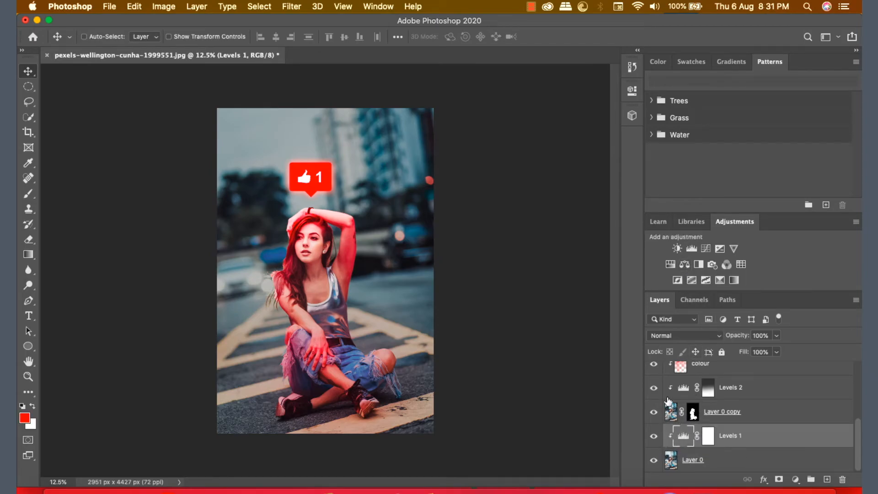
left_click(633, 90)
left_click_drag(570, 247, 567, 247)
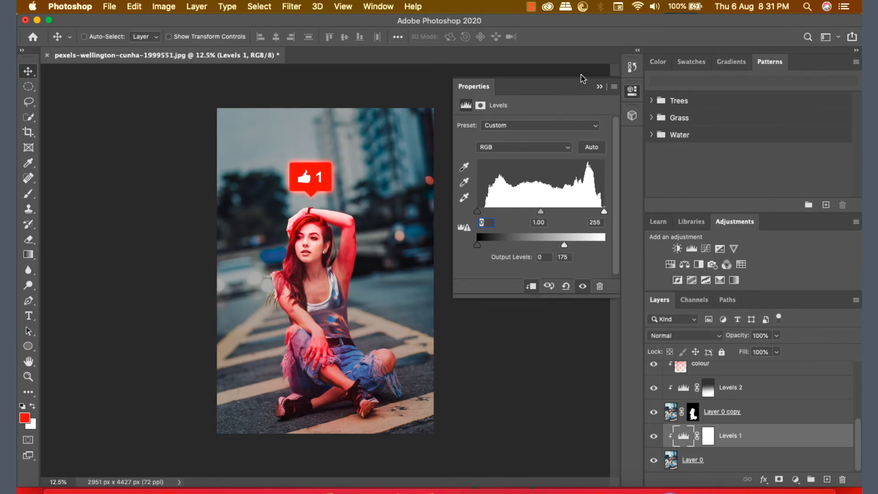
left_click(599, 88)
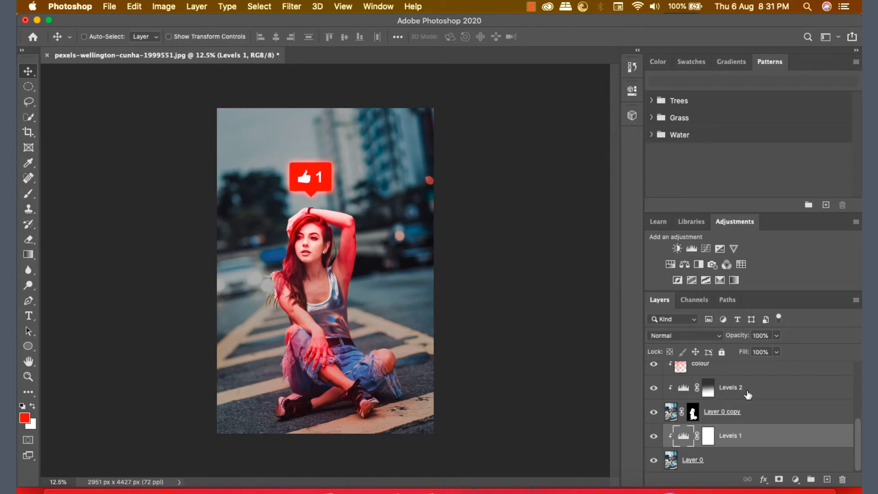
Darken the woman by setting the white output level of the Levels 2 adjustment layer to 139.
left_click(683, 390)
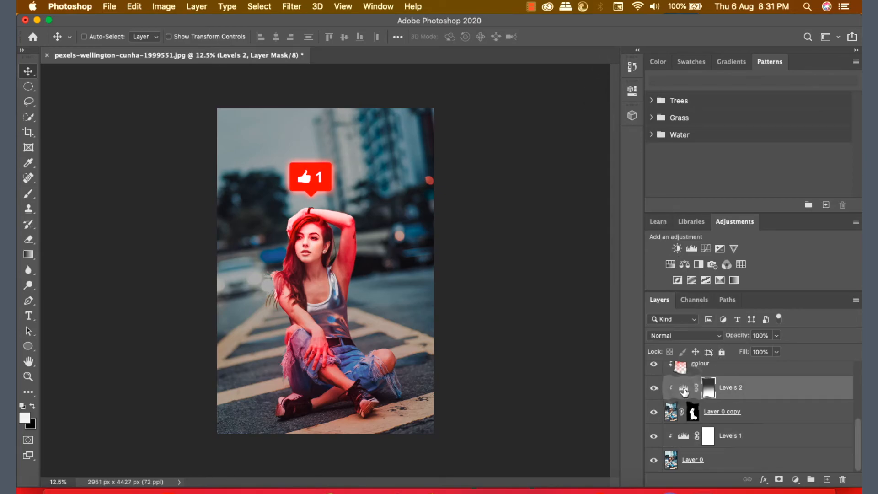
left_click(633, 91)
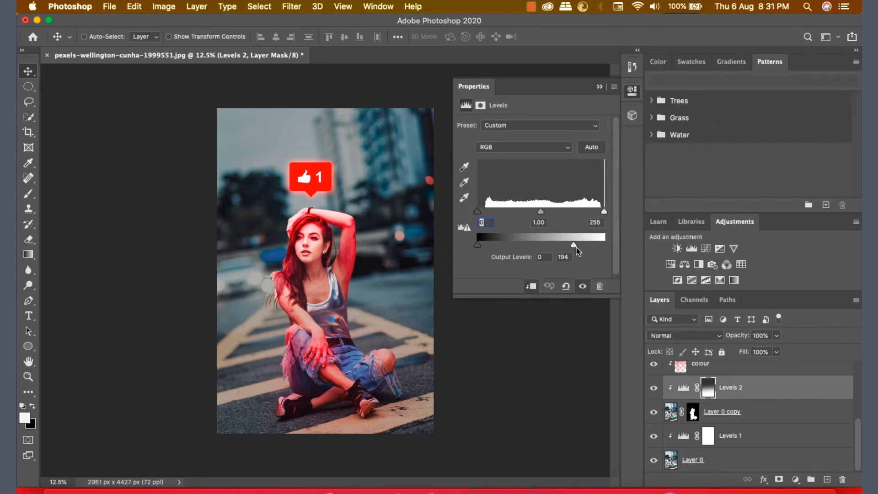
left_click_drag(574, 246, 536, 244)
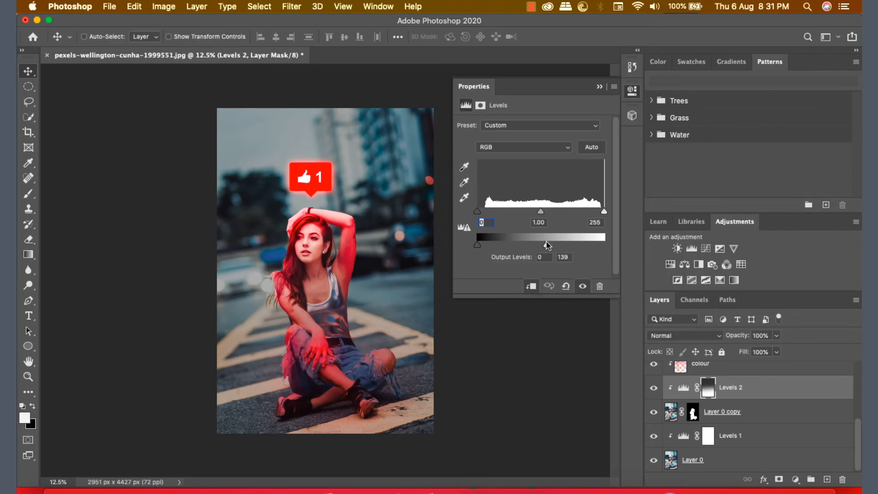
left_click(606, 87)
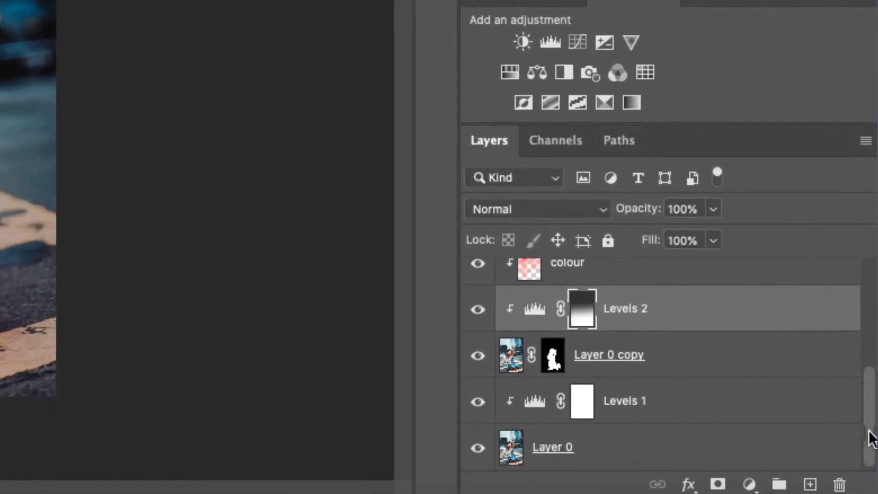
Add a new layer above "colour 2" and name it "shadows".
left_click_drag(871, 439, 866, 289)
left_click(773, 272)
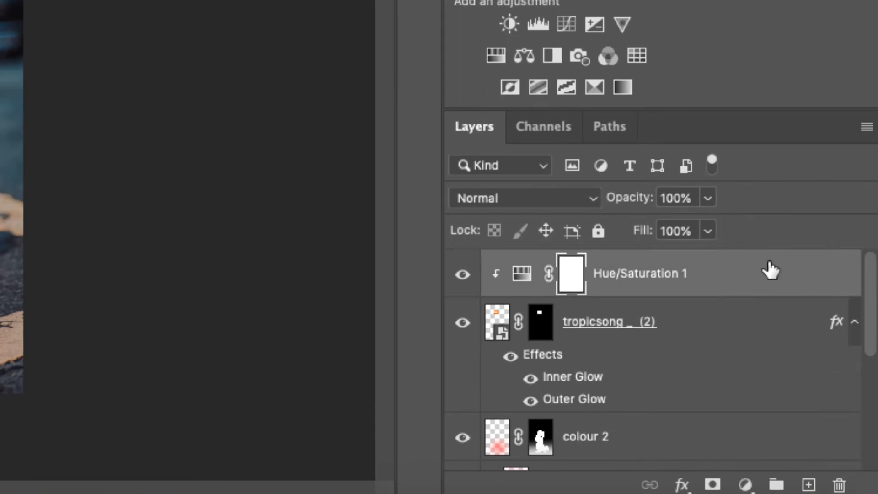
left_click(764, 273)
left_click_drag(873, 317, 875, 377)
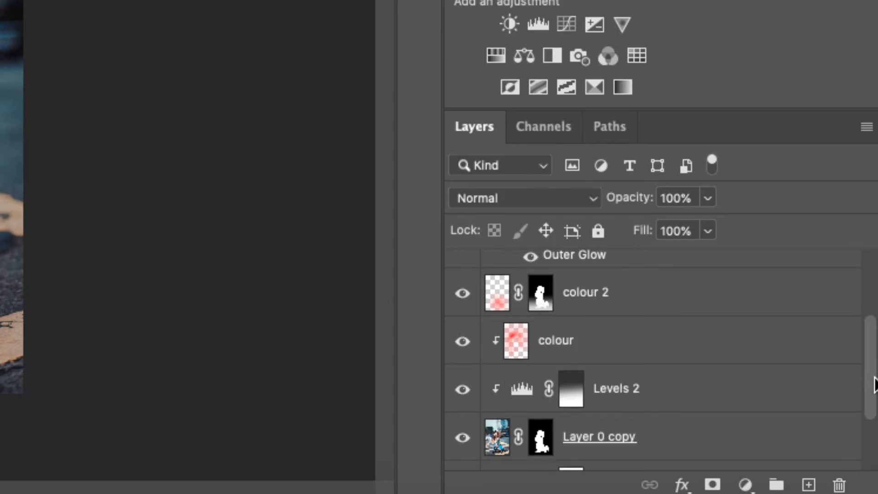
left_click(677, 298)
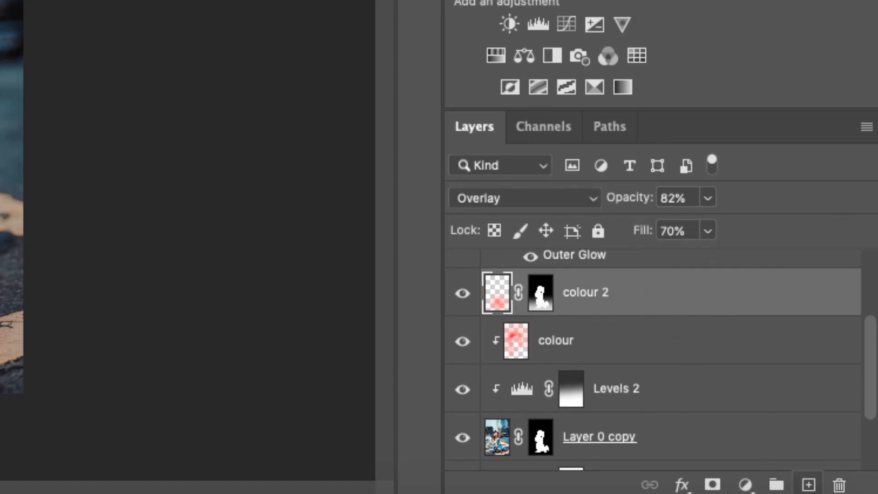
left_click(808, 484)
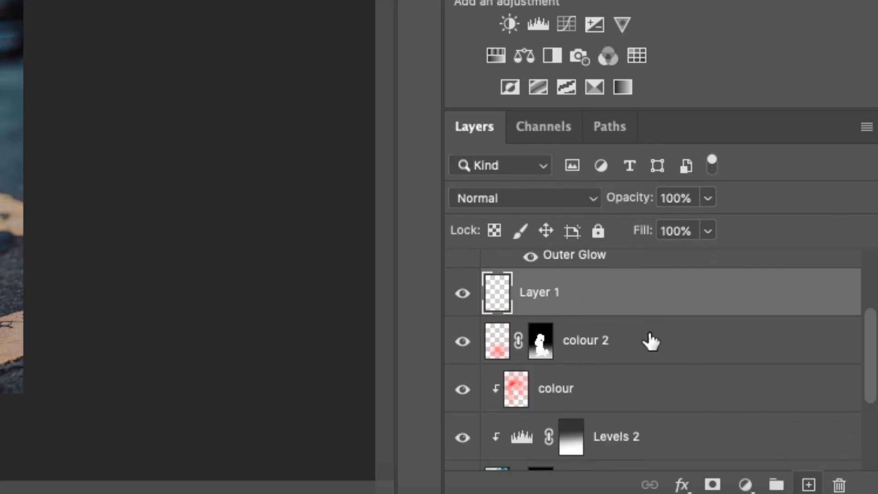
double_click(542, 293)
type("shadows")
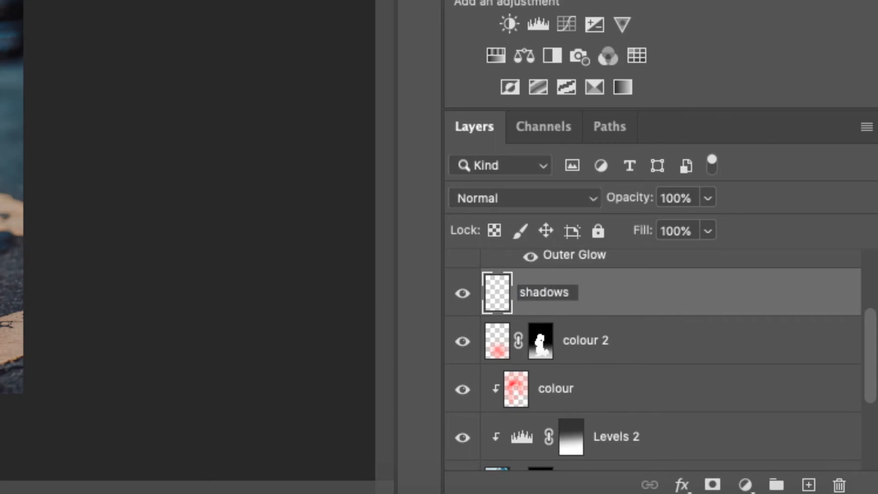
Undo the creation and naming of the "shadows" layer above "colour 2".
left_click(654, 292)
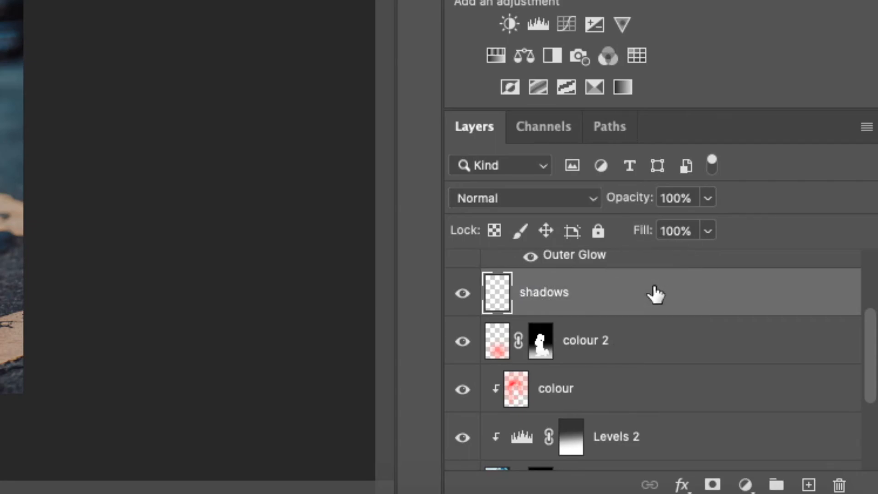
key("super+z")
key("super+z")
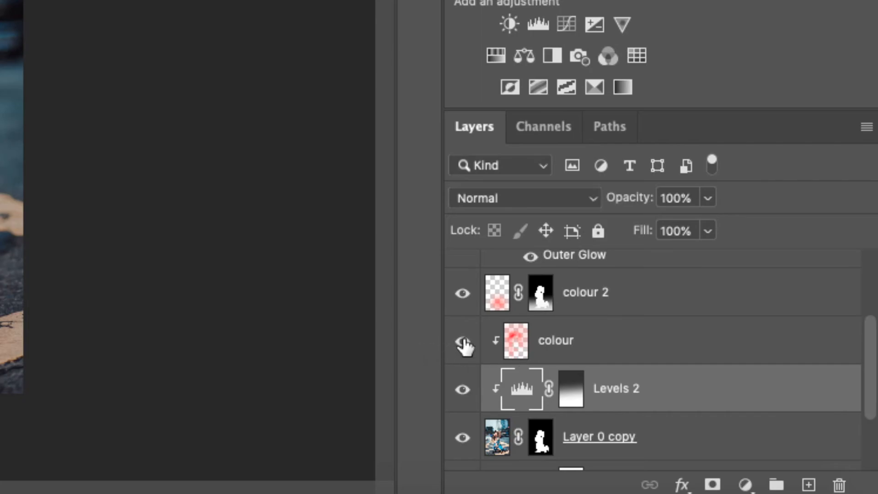
Add a new layer directly above the "colour" layer and name it "shadows".
left_click(617, 342)
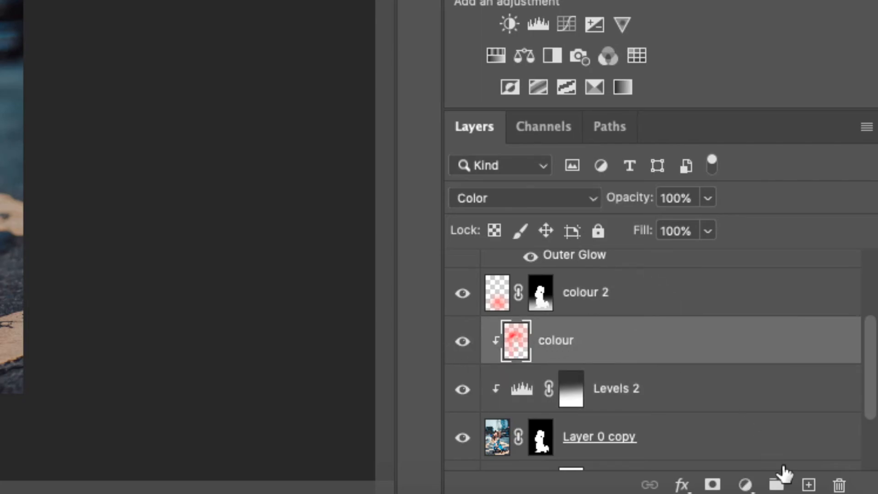
left_click(809, 485)
double_click(535, 341)
type("shadows")
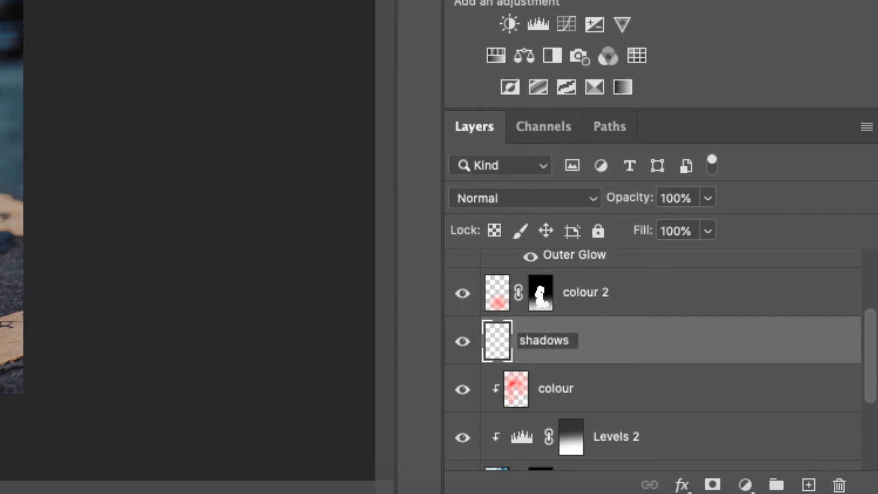
left_click(623, 348)
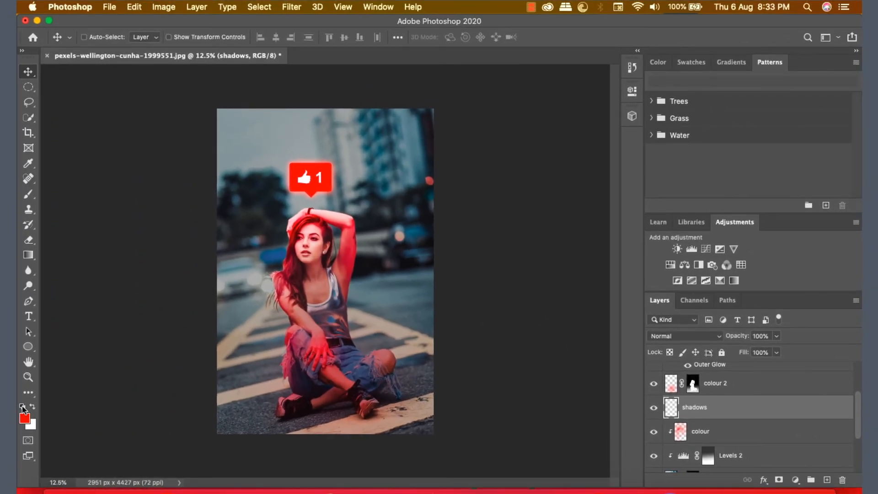
Paint black shadows on the road around the woman's legs with the Brush at 17% opacity, starting at a size of 1700.
left_click(22, 406)
left_click(29, 194)
left_click(75, 193)
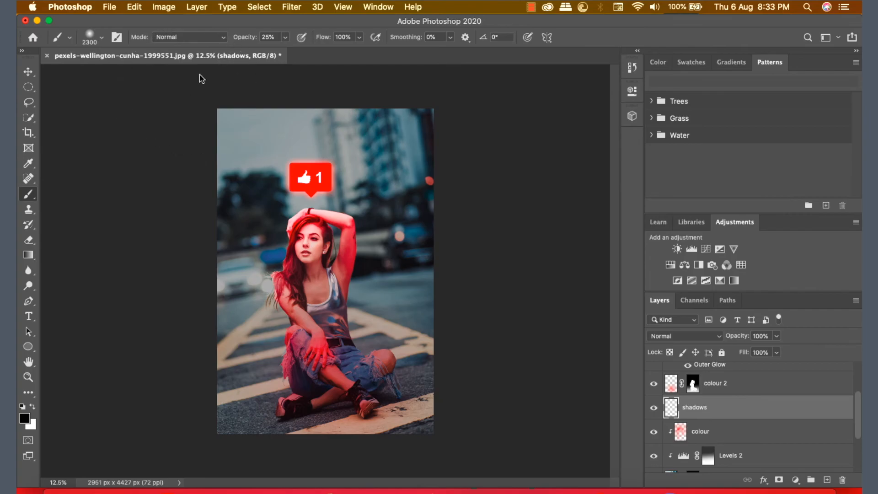
left_click(285, 38)
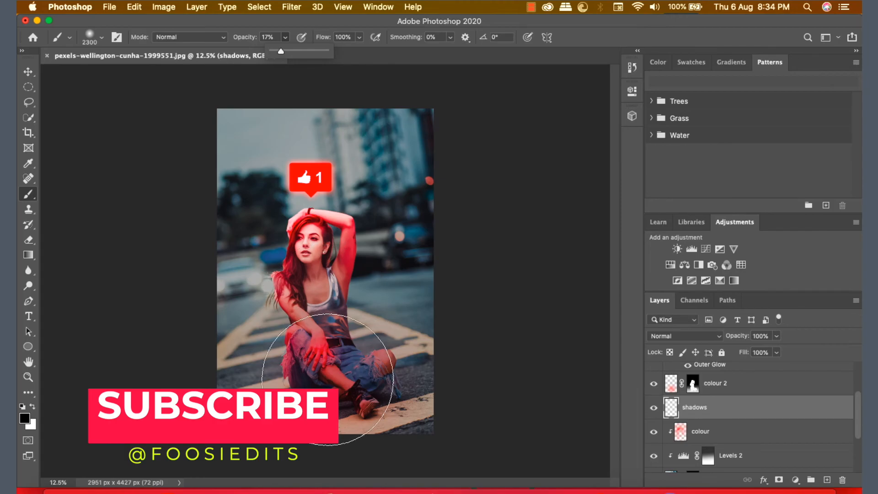
key("bracketleft")
key("bracketleft")
key("bracketleft")
key("bracketleft")
key("bracketleft")
key("bracketleft")
key("bracketleft")
key("bracketleft")
key("bracketleft")
key("bracketleft")
key("bracketleft")
key("bracketleft")
key("bracketleft")
key("bracketleft")
key("bracketleft")
key("bracketleft")
key("bracketleft")
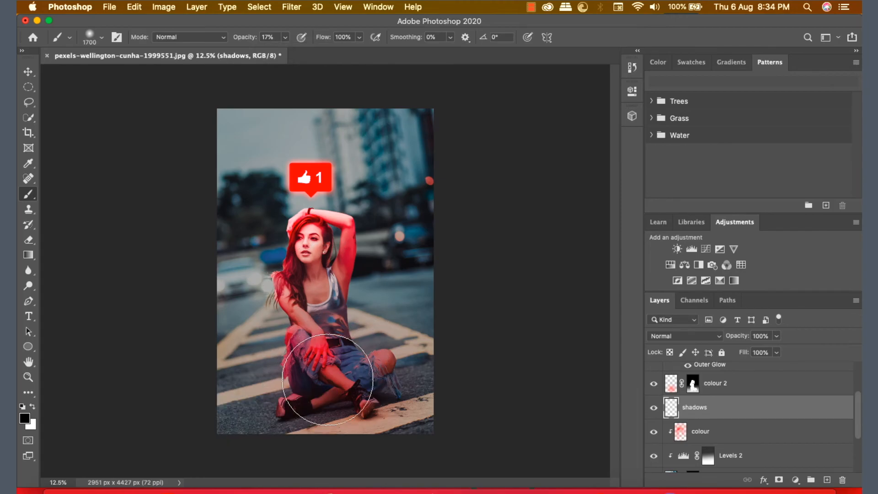
mouse_move(327, 380)
left_mouse_down()
mouse_move(326, 411)
mouse_move(299, 406)
mouse_move(308, 414)
mouse_move(296, 419)
mouse_move(376, 419)
mouse_move(399, 389)
mouse_move(389, 411)
mouse_move(356, 420)
mouse_move(224, 410)
mouse_move(295, 421)
mouse_move(245, 403)
mouse_move(275, 391)
mouse_move(237, 399)
mouse_move(387, 401)
mouse_move(426, 375)
mouse_move(412, 377)
mouse_move(431, 395)
mouse_move(402, 439)
mouse_move(421, 407)
mouse_move(403, 415)
mouse_move(270, 411)
mouse_move(279, 388)
mouse_move(303, 416)
mouse_move(393, 411)
mouse_move(398, 396)
mouse_move(395, 416)
mouse_move(273, 399)
mouse_move(255, 405)
mouse_move(263, 415)
mouse_move(212, 418)
mouse_move(307, 433)
mouse_move(447, 425)
mouse_move(212, 420)
left_mouse_up()
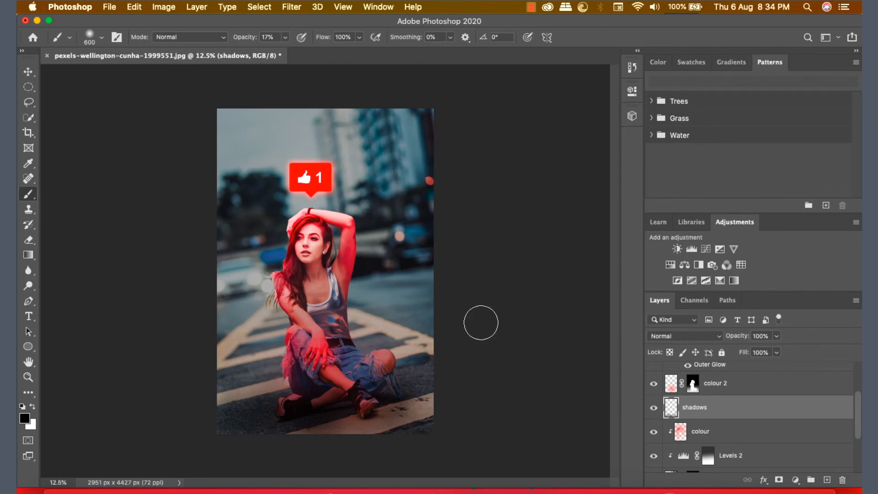
Darken the background and outer areas of the photo on the "shadows" layer with the black brush enlarged to 3100.
key("bracketright")
key("bracketright")
key("bracketright")
key("bracketright")
key("bracketright")
key("bracketright")
key("bracketright")
key("bracketright")
key("bracketright")
key("bracketright")
key("bracketright")
key("bracketright")
key("bracketright")
key("bracketright")
key("bracketright")
key("bracketright")
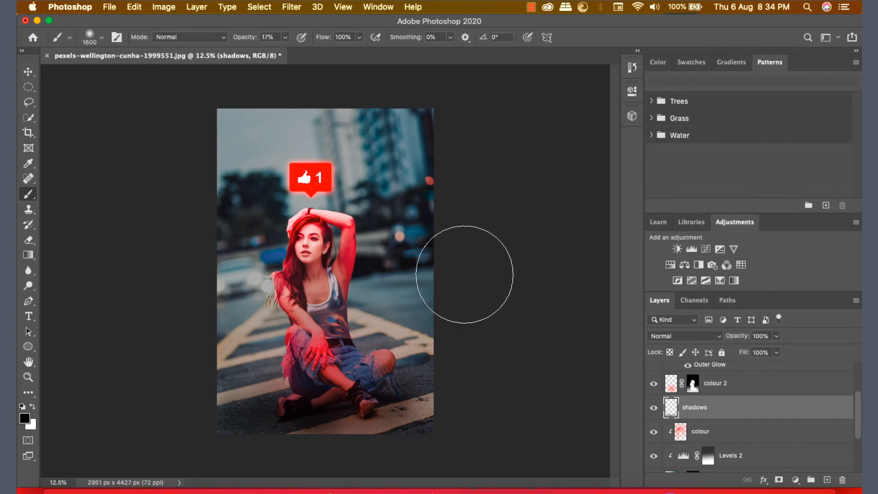
key("bracketright")
key("bracketright")
key("bracketright")
key("bracketright")
key("bracketright")
key("bracketright")
key("bracketright")
key("bracketright")
key("bracketright")
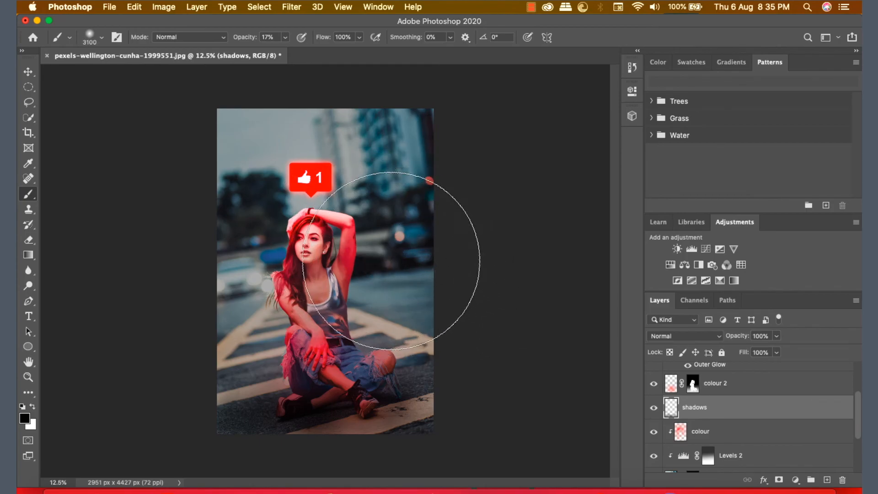
left_click(374, 268)
left_click(402, 288)
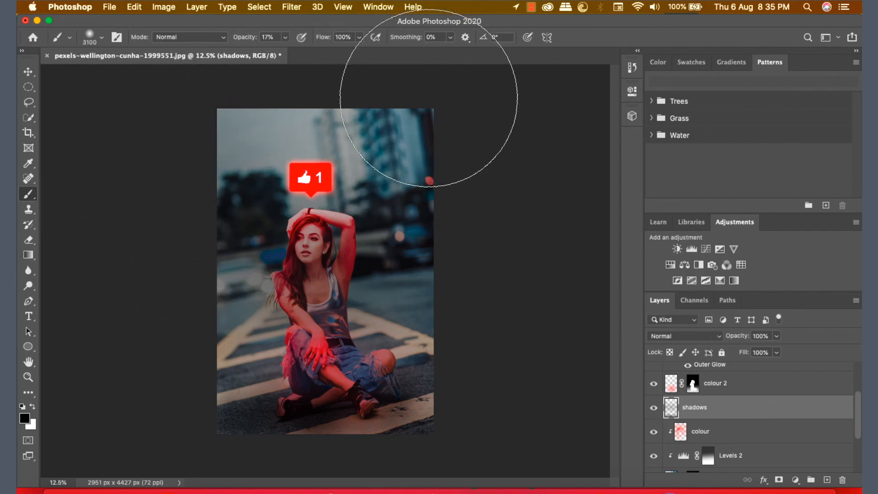
left_click(428, 97)
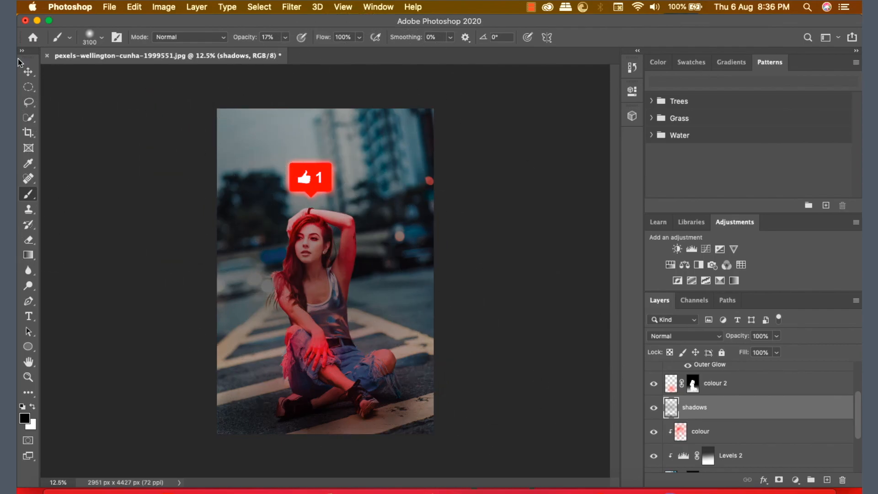
Select the Hue/Saturation 1 layer with the Move tool active and start saving the document on the computer with Save As.
left_click(28, 72)
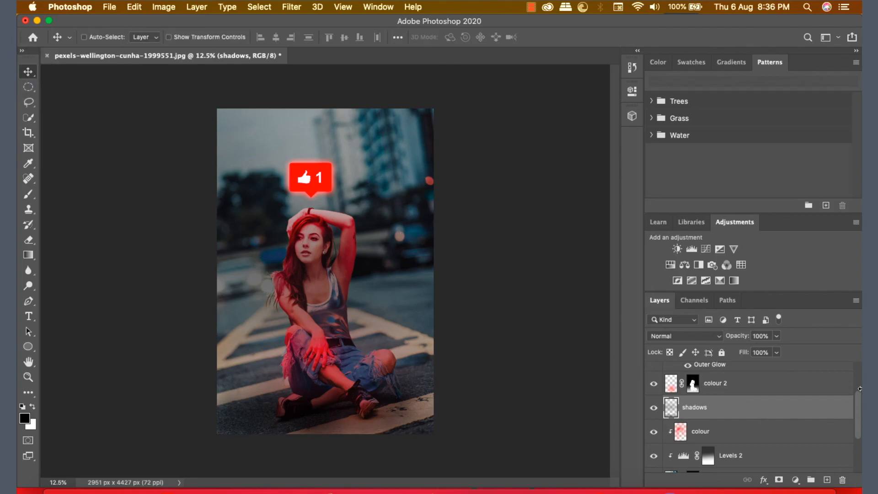
left_click_drag(859, 408, 858, 380)
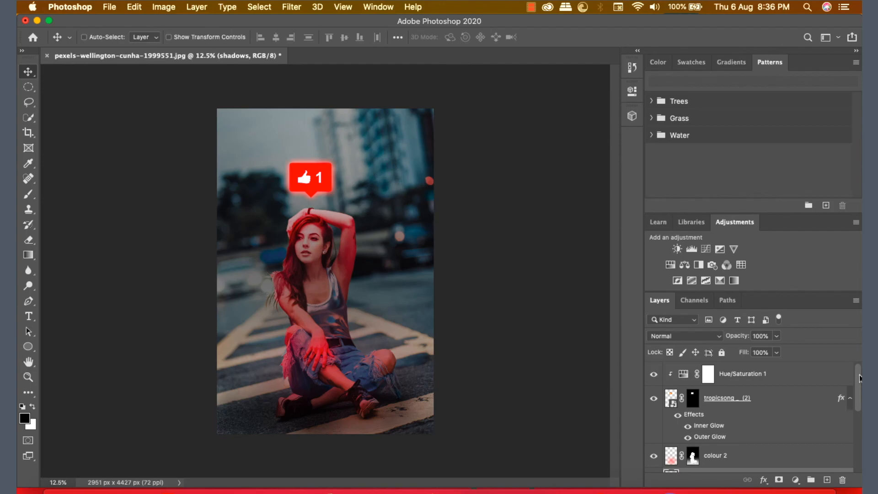
left_click(816, 376)
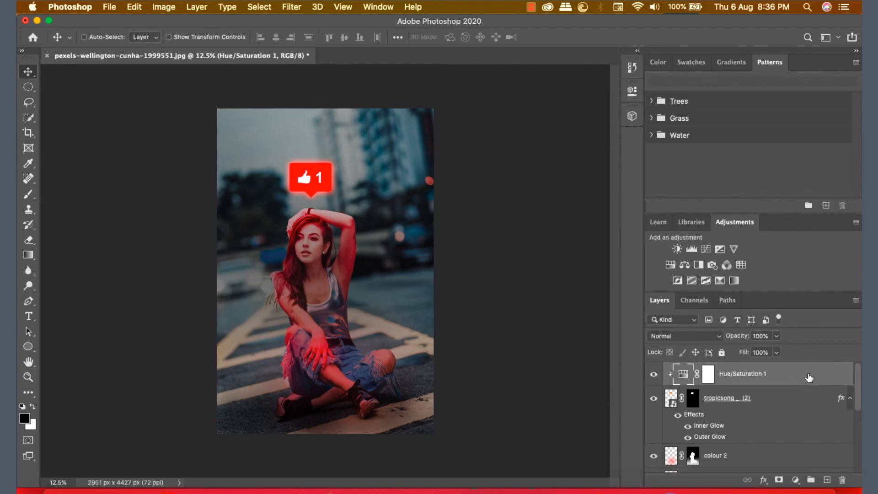
left_click(109, 6)
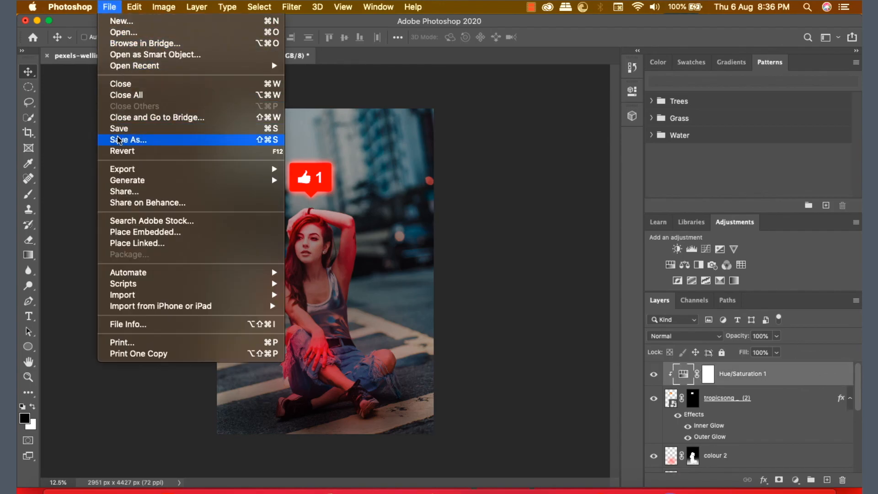
left_click(177, 140)
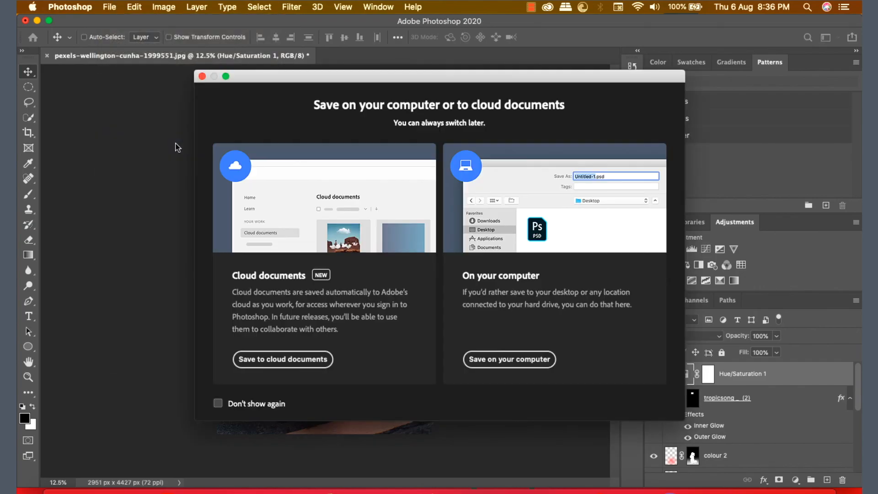
left_click(510, 360)
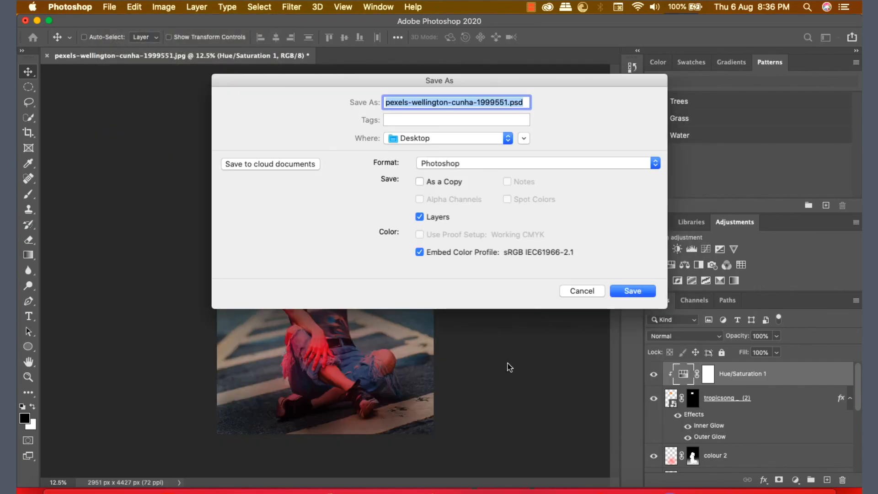